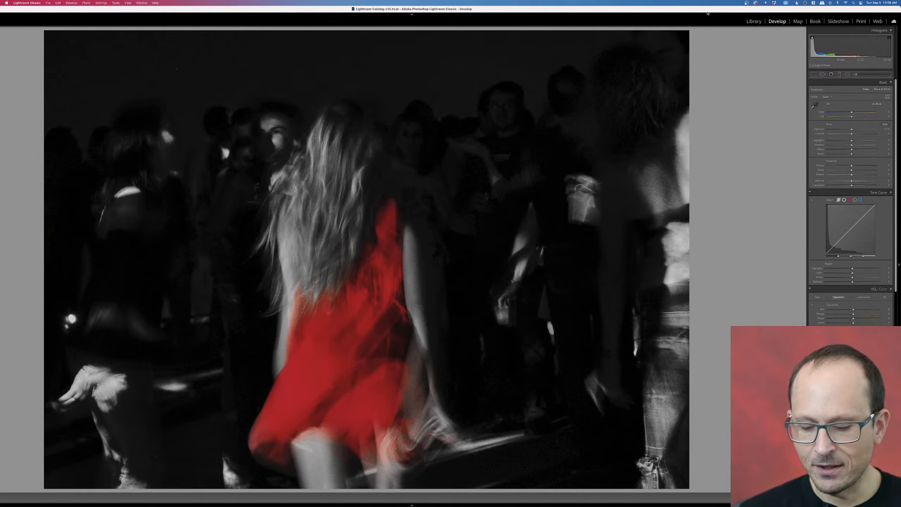
Advance to the red rose photo and bring up the HSL saturation sliders.
key("Right")
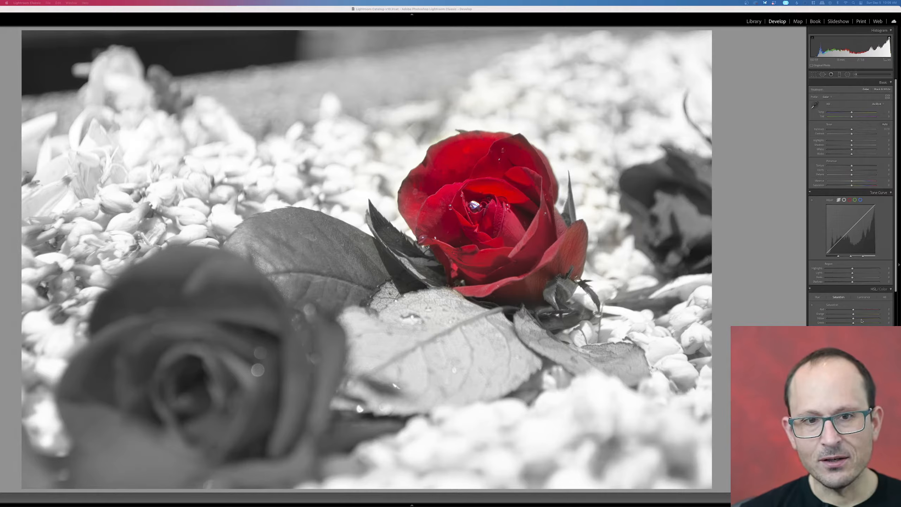
scroll(862, 321, "down", 4)
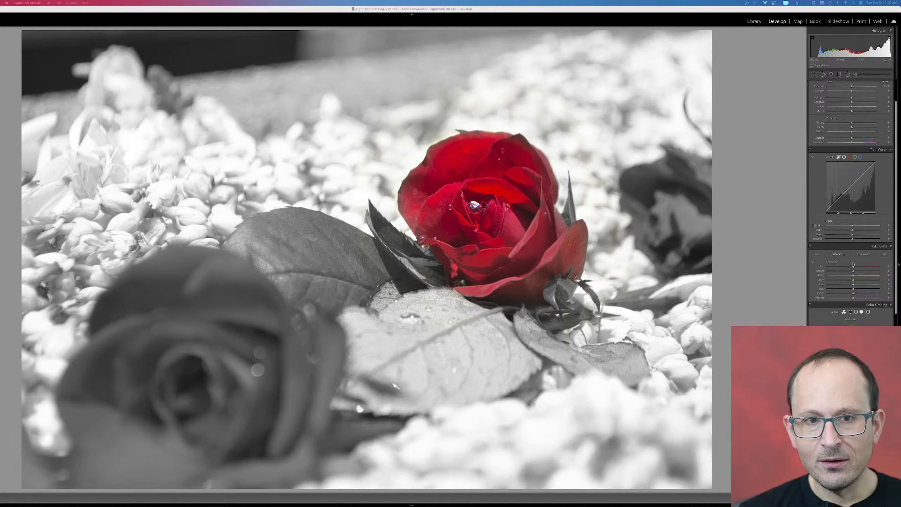
mouse_move(854, 267)
left_mouse_down()
mouse_move(801, 268)
mouse_move(854, 269)
left_mouse_up()
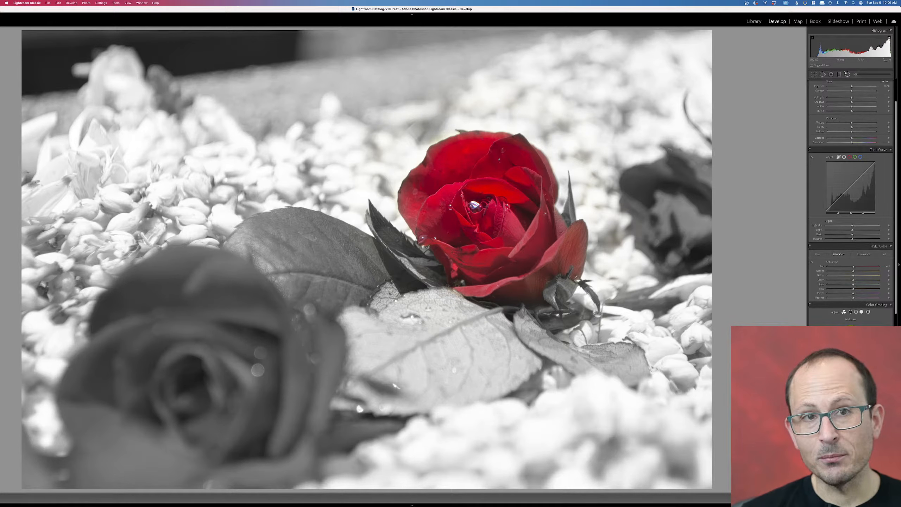
Inspect the rose's petal edges up close along the colour boundary, and return to the full photo.
left_click(422, 162)
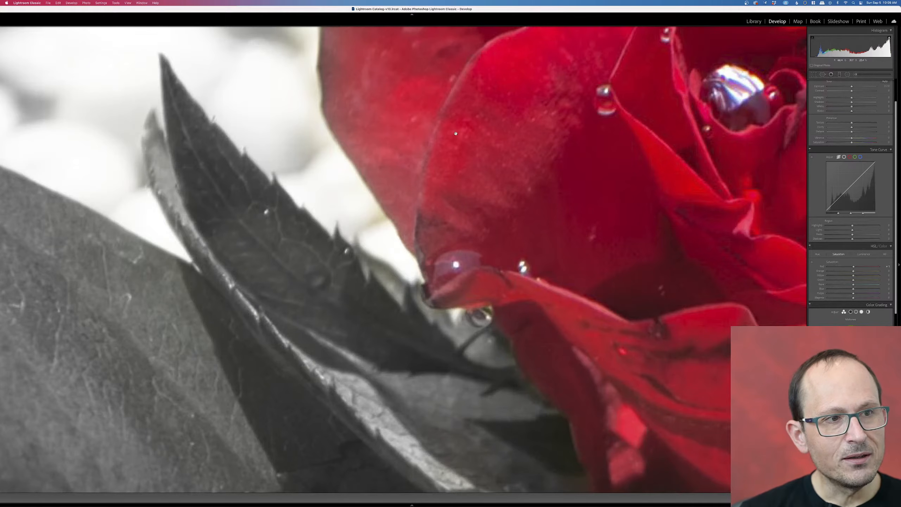
left_click_drag(456, 133, 445, 238)
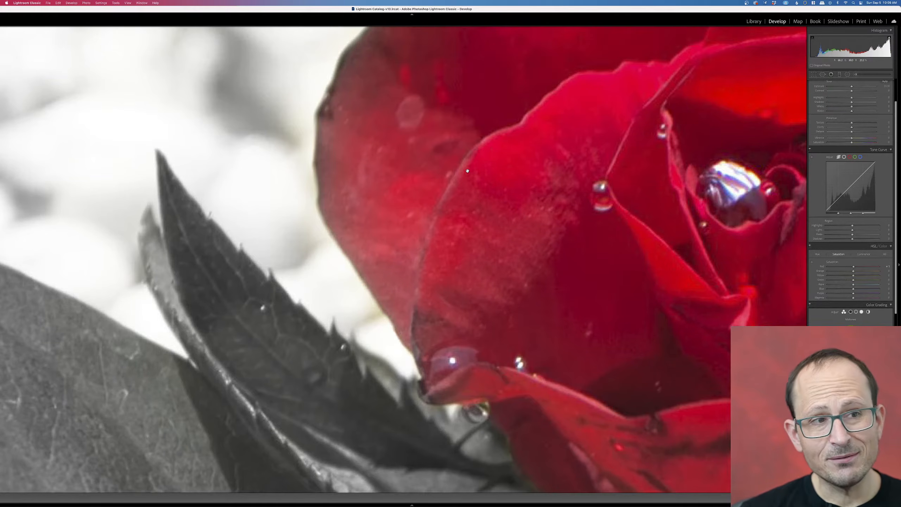
left_click_drag(570, 187, 500, 333)
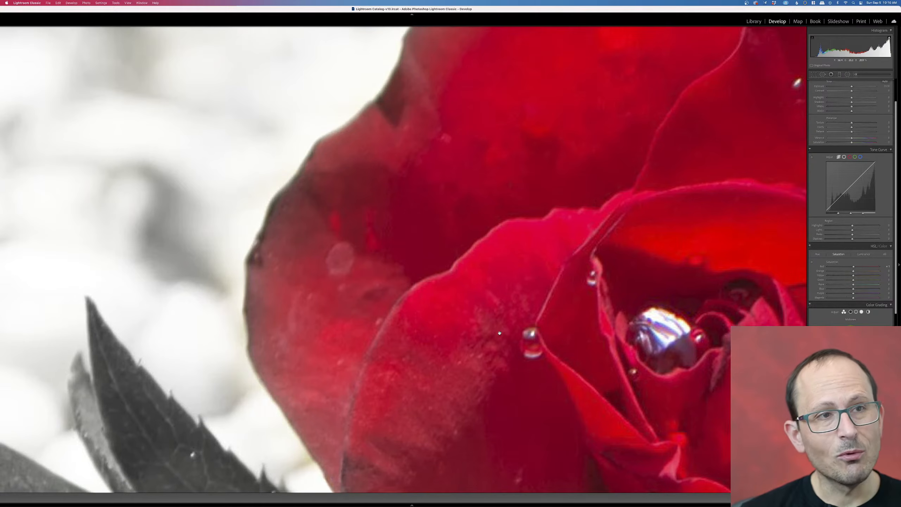
left_click_drag(540, 157, 432, 388)
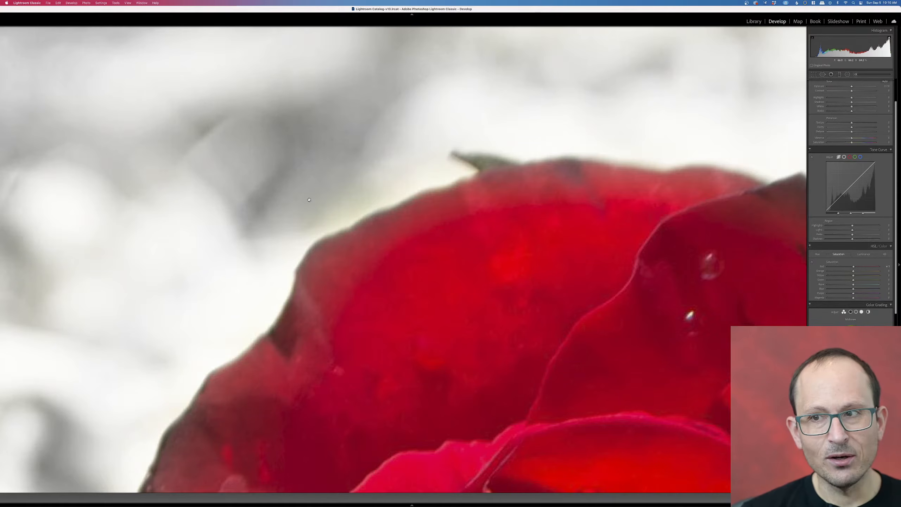
left_click(345, 200)
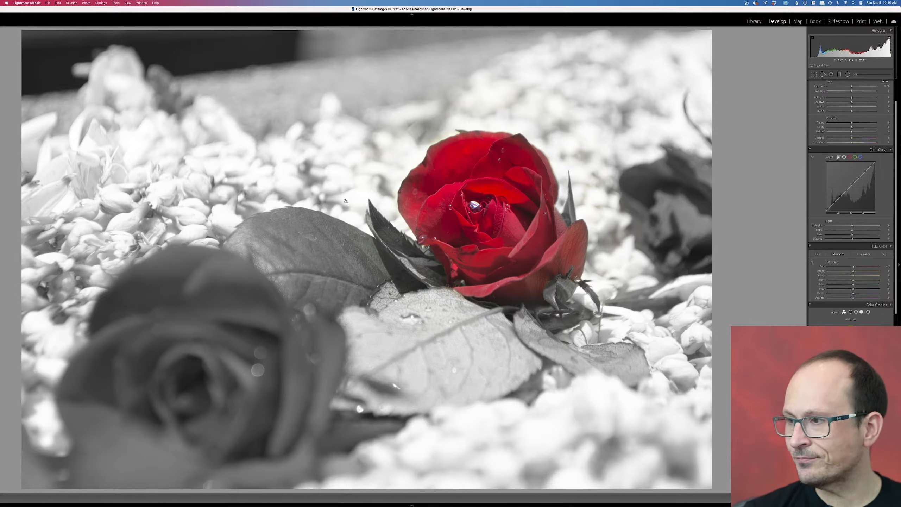
Advance to the blindfolded portrait, examine the edges of the red rope at high magnification, and return to the full photo.
key("Right")
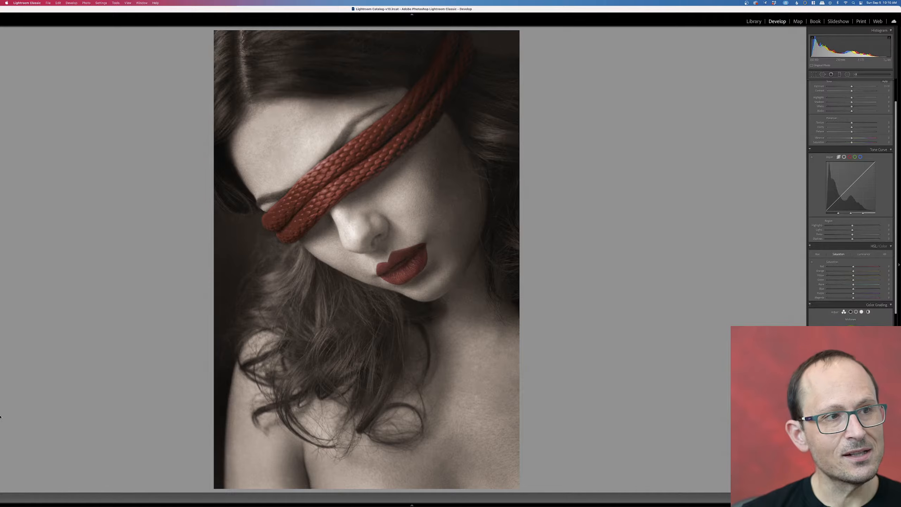
left_click(315, 193)
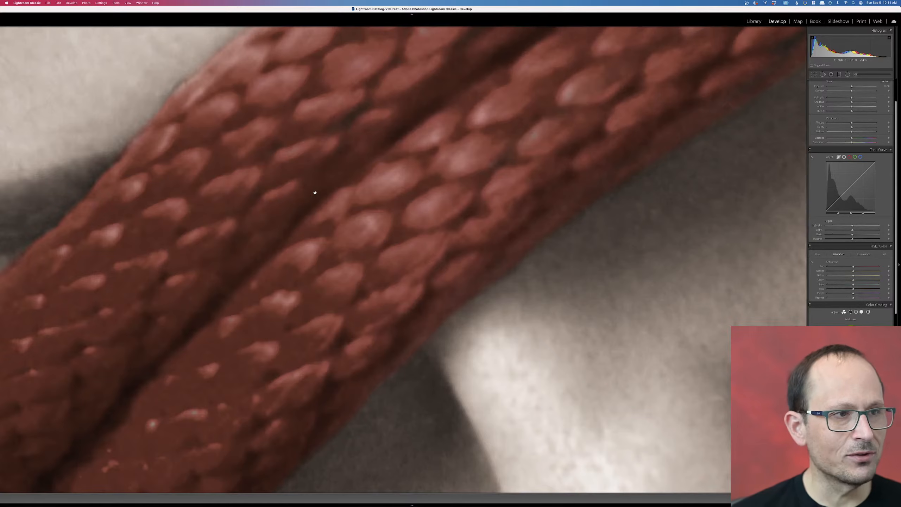
left_click_drag(315, 193, 516, 80)
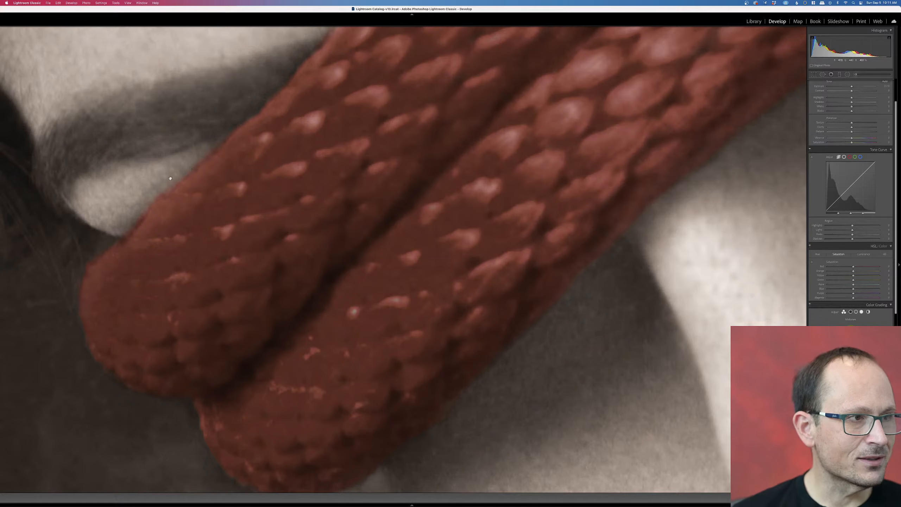
key("super+equal")
left_click_drag(166, 149, 526, 289)
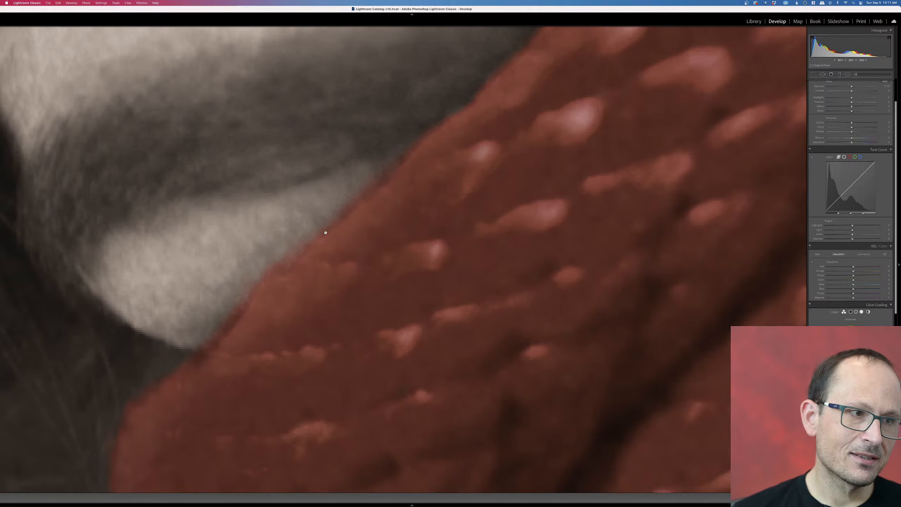
left_click(262, 333)
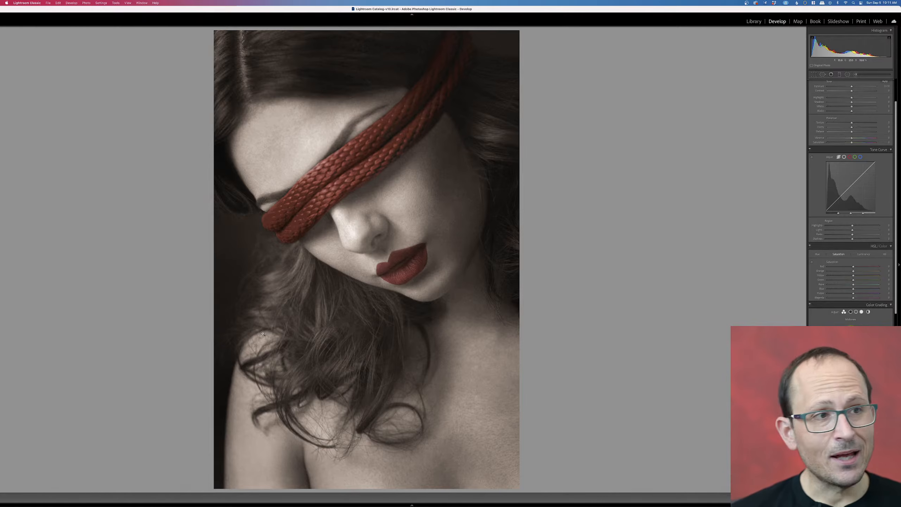
Switch to Chrome and open learn.artnudeportraiture.com.
mouse_move(421, 485)
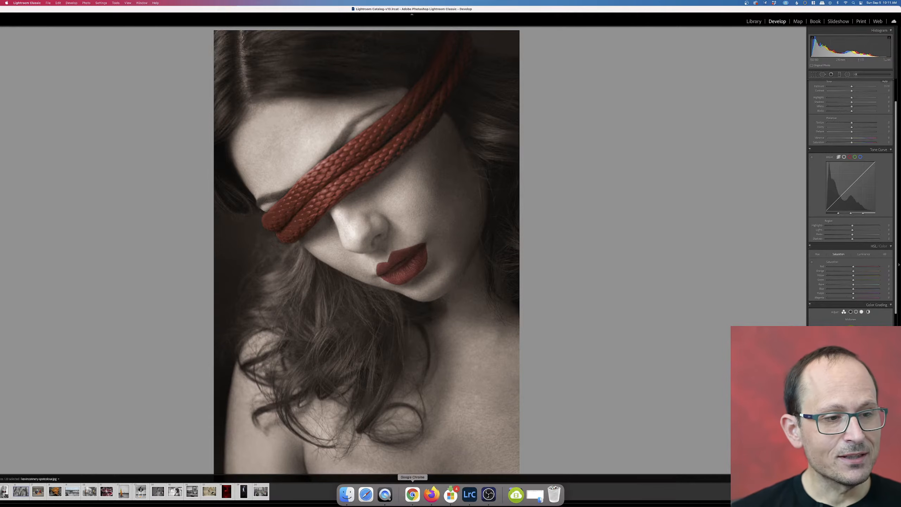
left_click(413, 495)
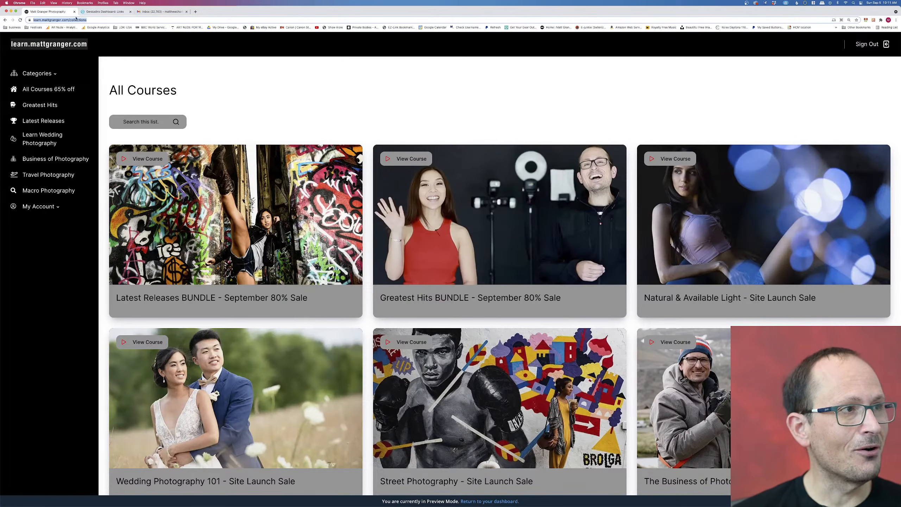
left_click_drag(55, 20, 103, 20)
type("artnudeportraiture.com")
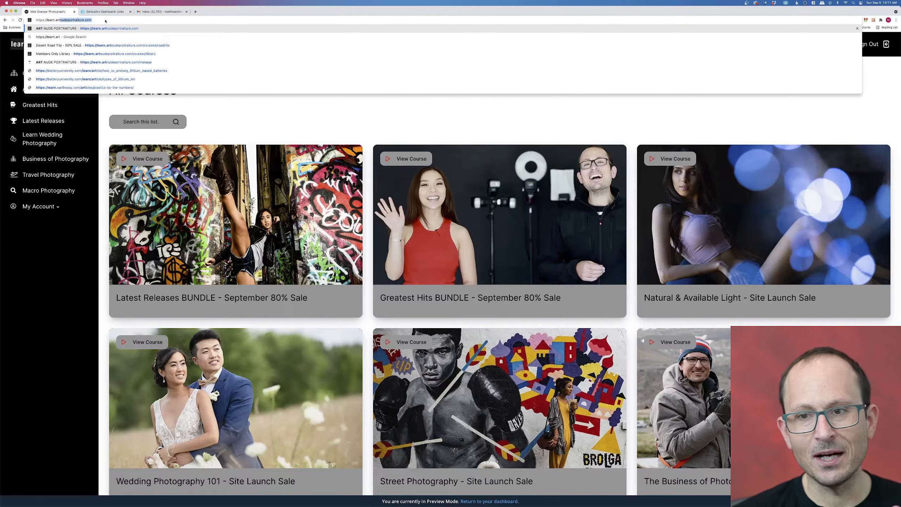
key("Return")
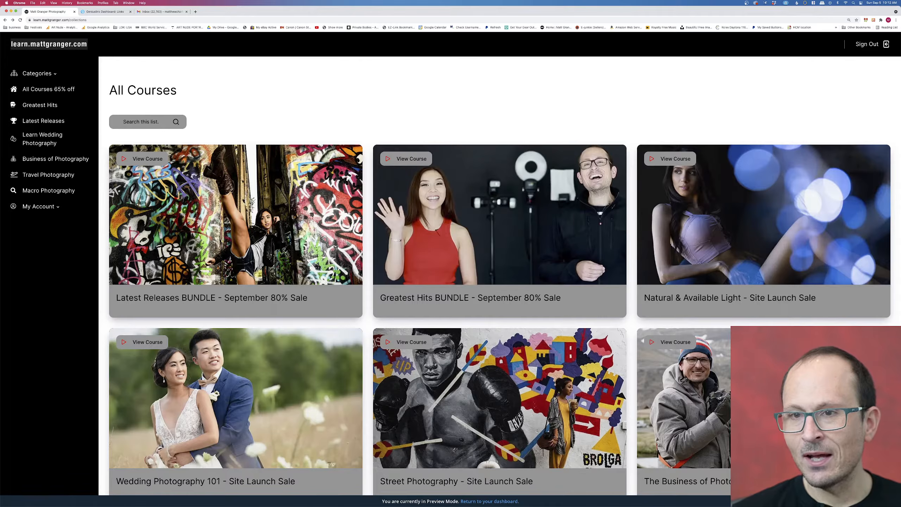
Return to Lightroom Classic and flag the blindfolded portrait as a pick.
mouse_move(427, 505)
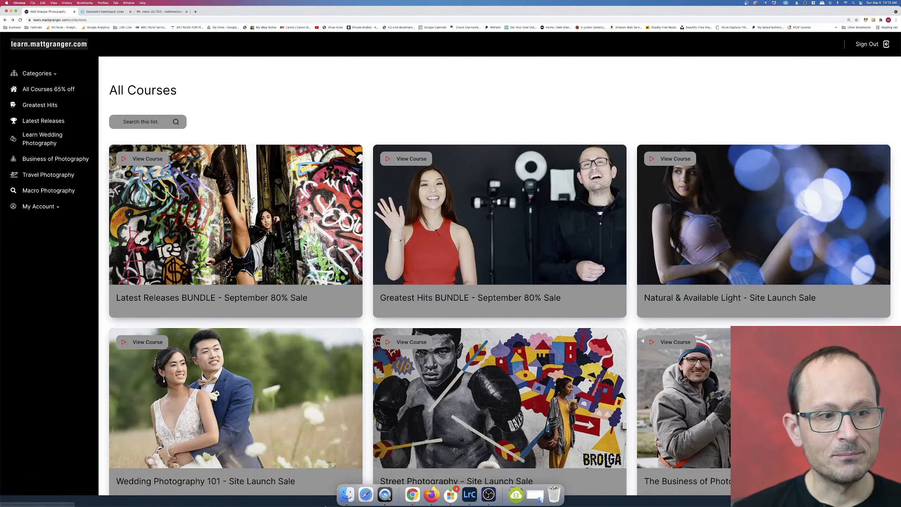
left_click(470, 497)
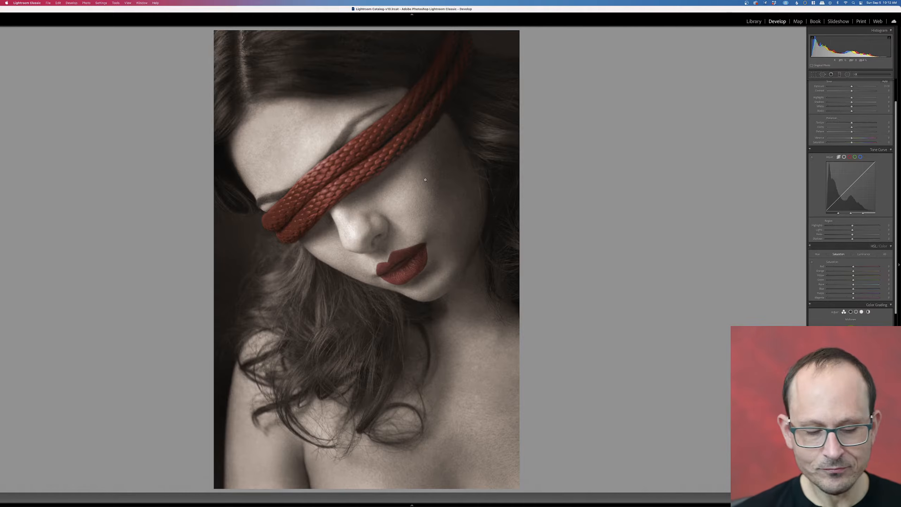
key("p")
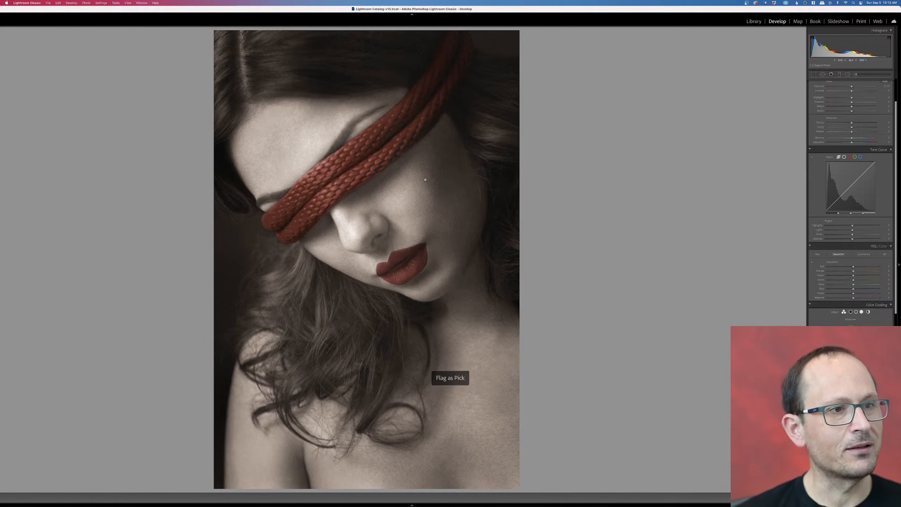
Advance to the yellow and red sculpture photo and inspect the yellow figure's leg and torso edges up close.
key("Right")
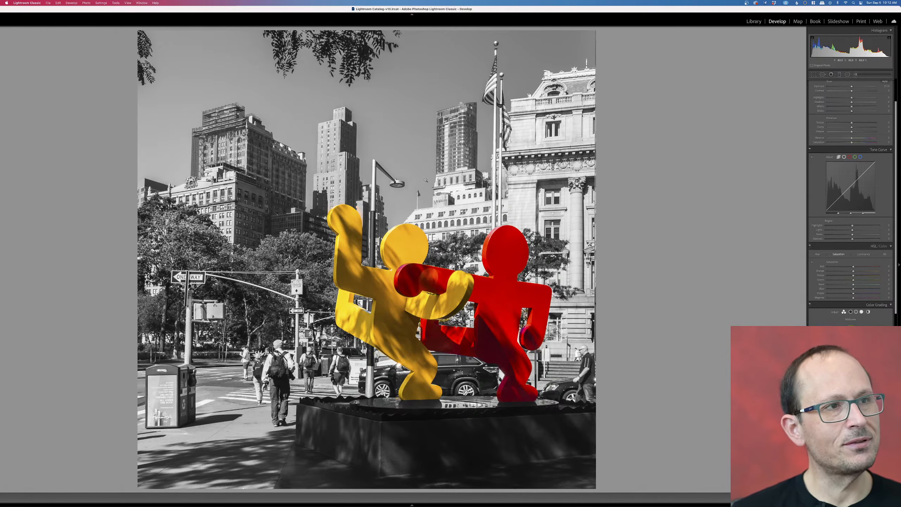
left_click(425, 180)
left_click(425, 179)
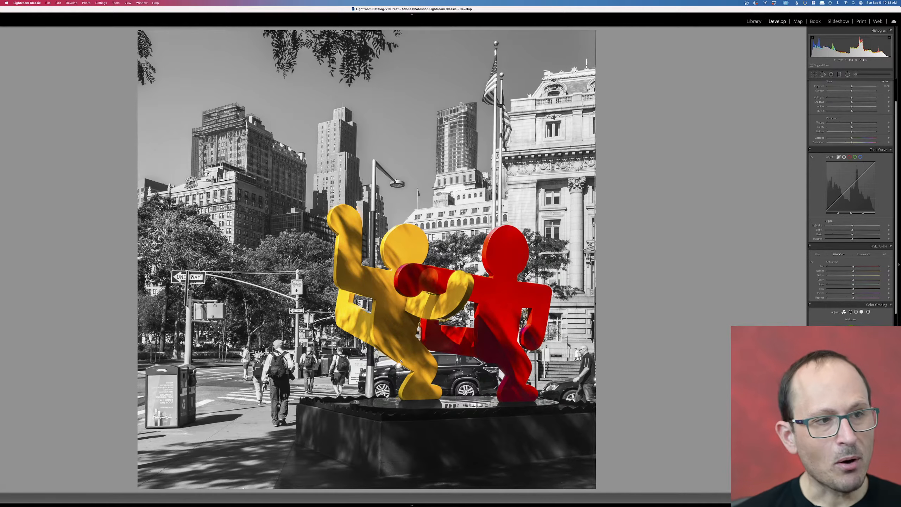
left_click(420, 371)
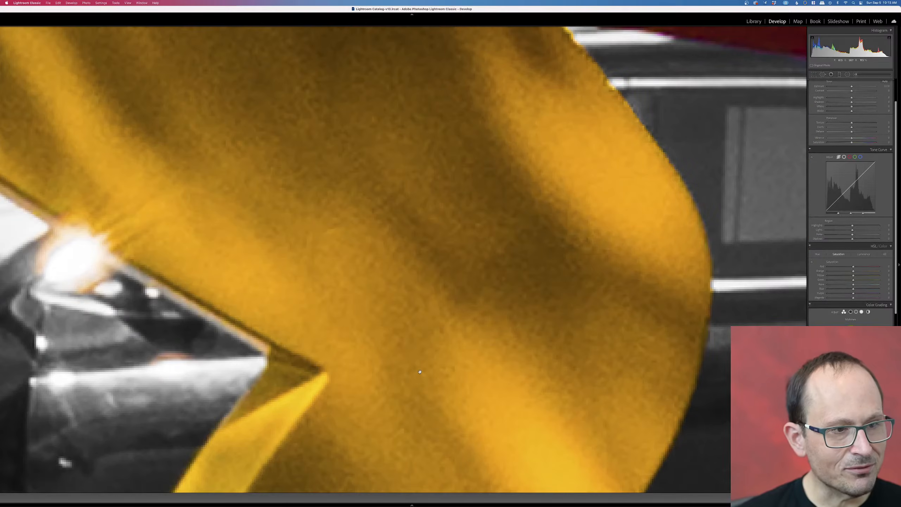
left_click_drag(420, 371, 763, 506)
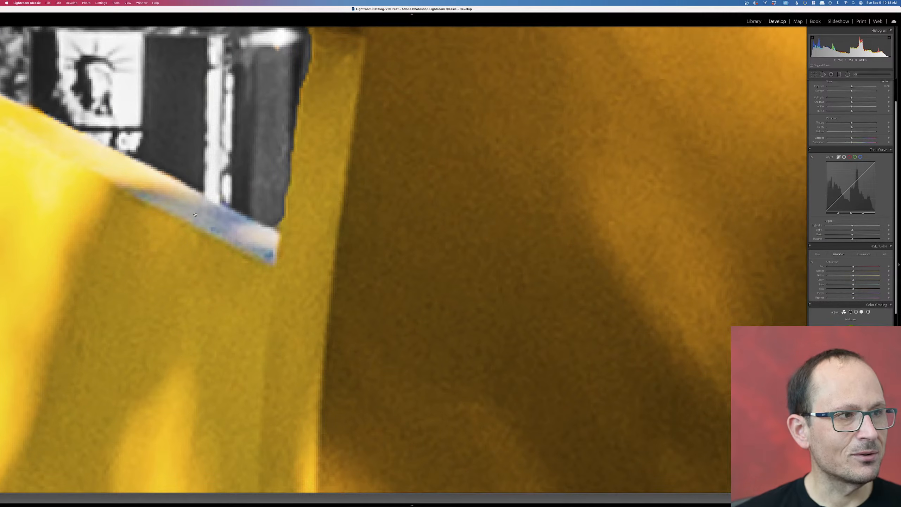
left_click(246, 241)
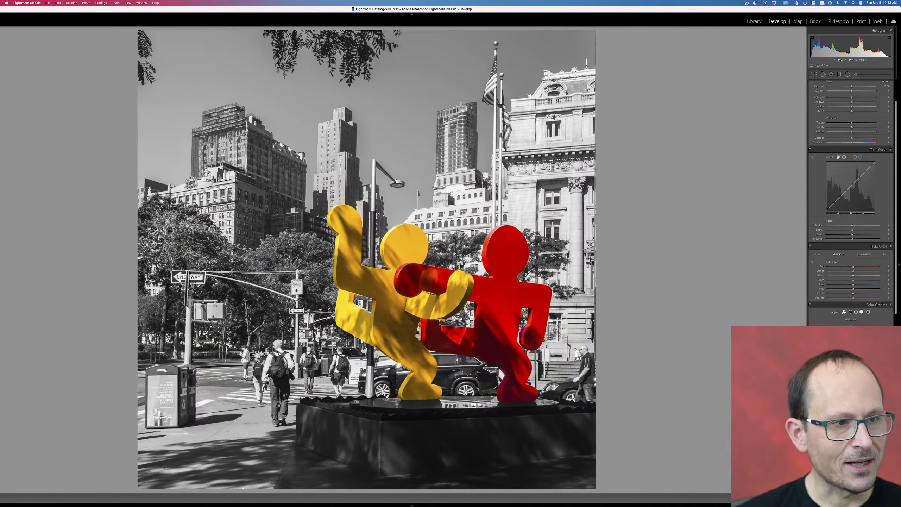
Examine where the red arm overlaps the yellow figure and the edges around its raised hand, and return to the full photo.
left_click(401, 271)
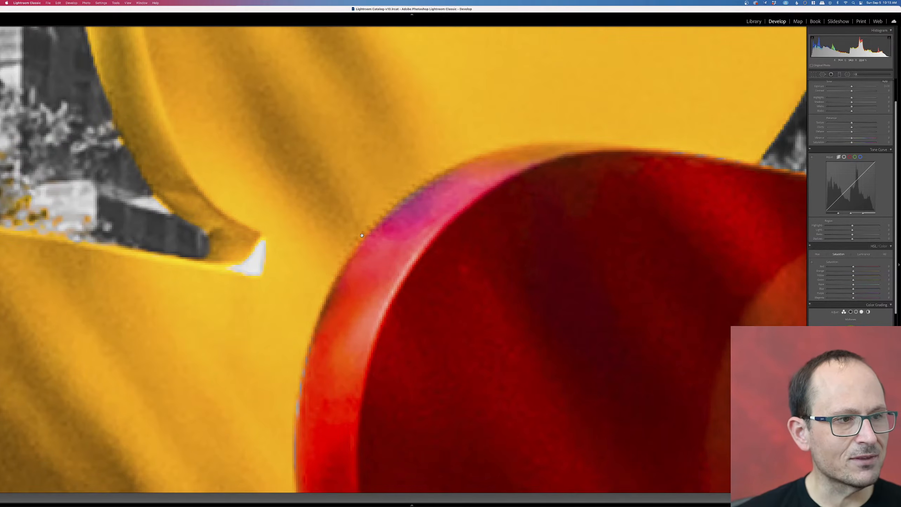
left_click(349, 229)
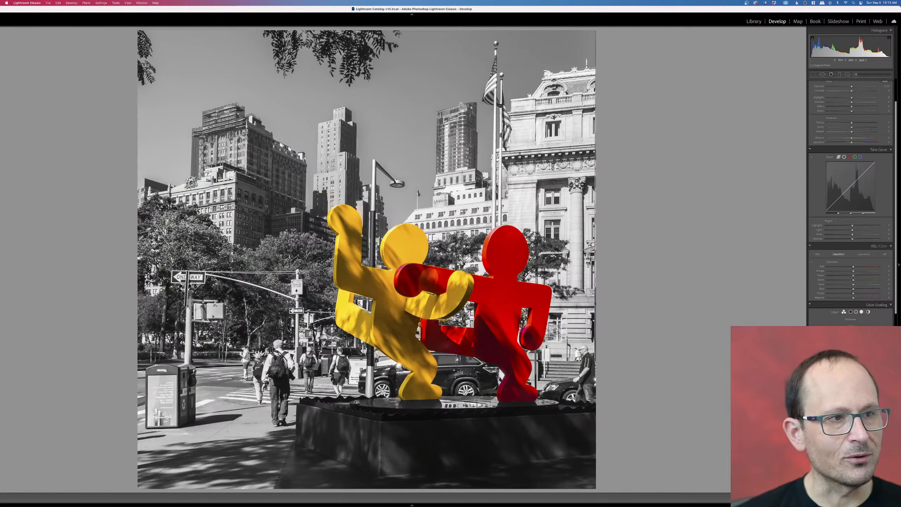
left_click(337, 202)
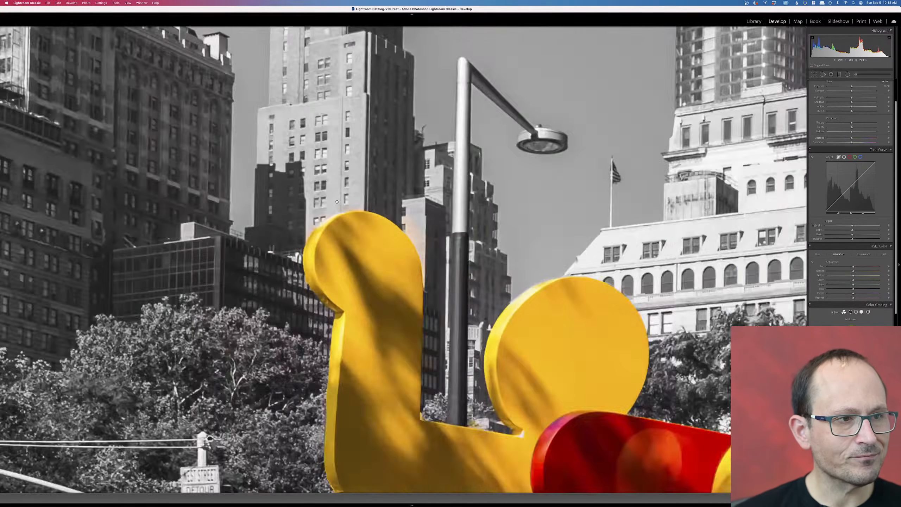
left_click(337, 202)
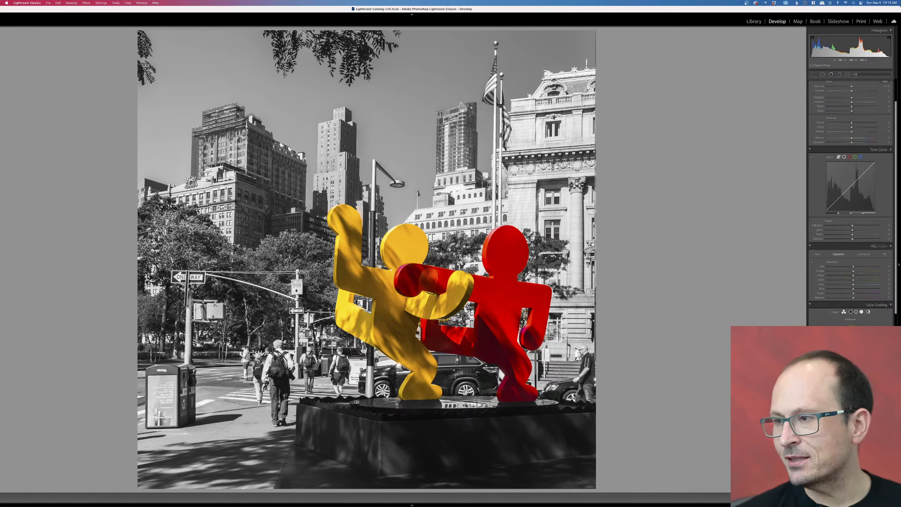
Advance to the lingerie portrait with the red and black bra.
key("Right")
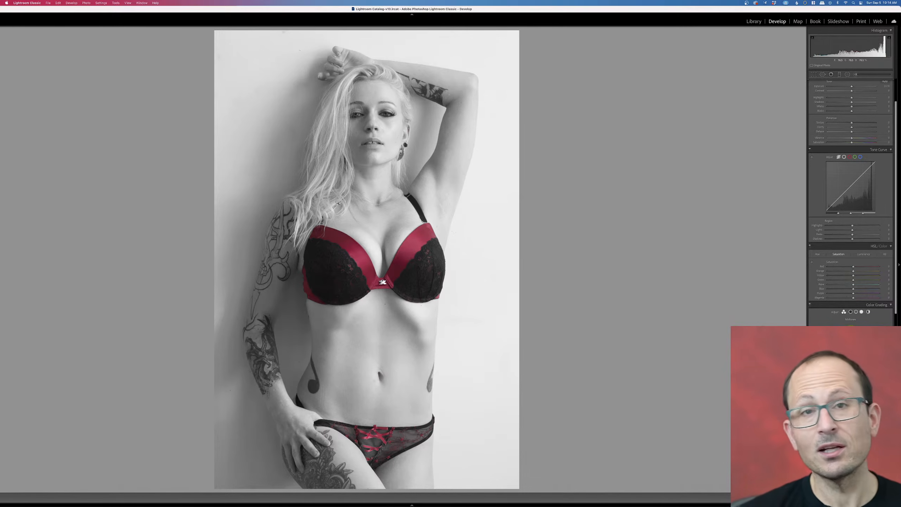
left_click_drag(337, 203, 335, 191)
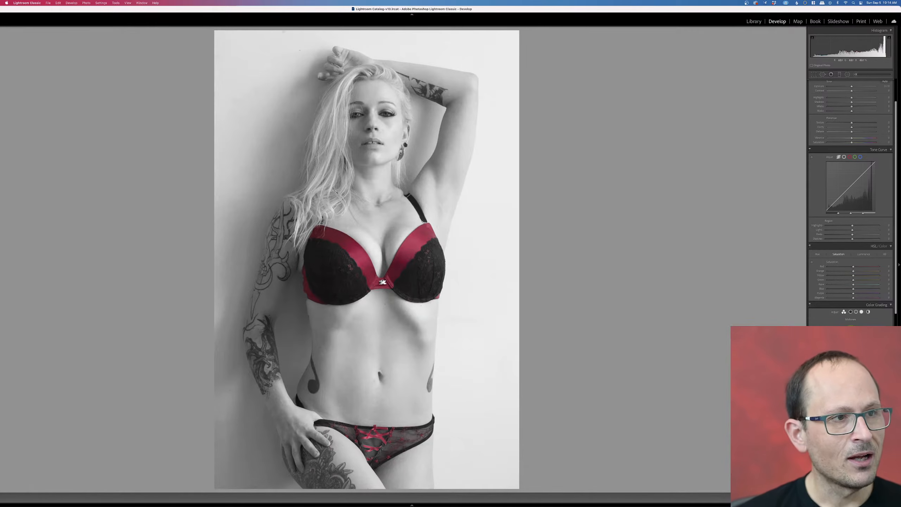
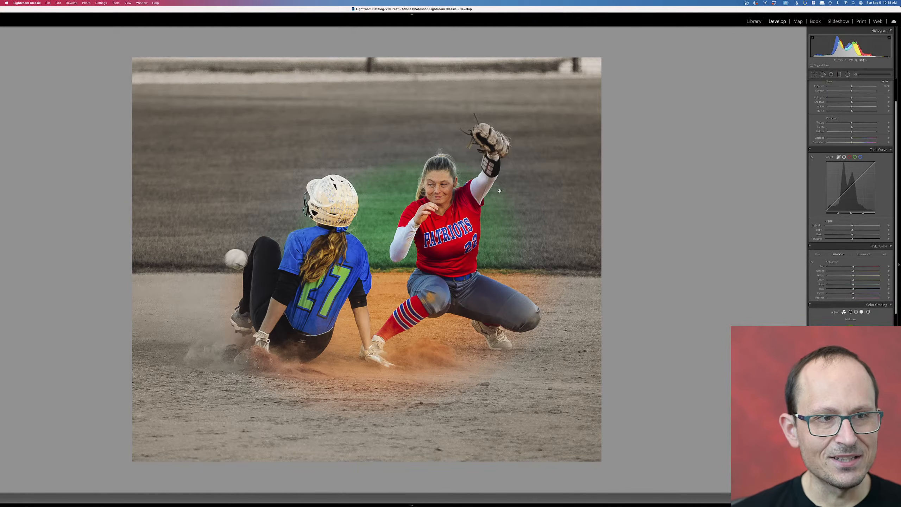
Fit the softball photo in view and magnify the two players to inspect the colour boundaries around them.
left_click(414, 192)
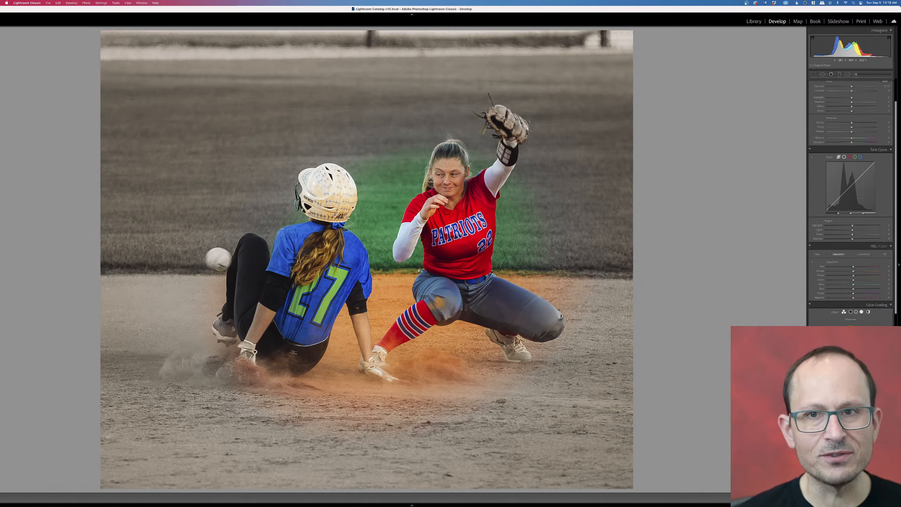
left_click(429, 178)
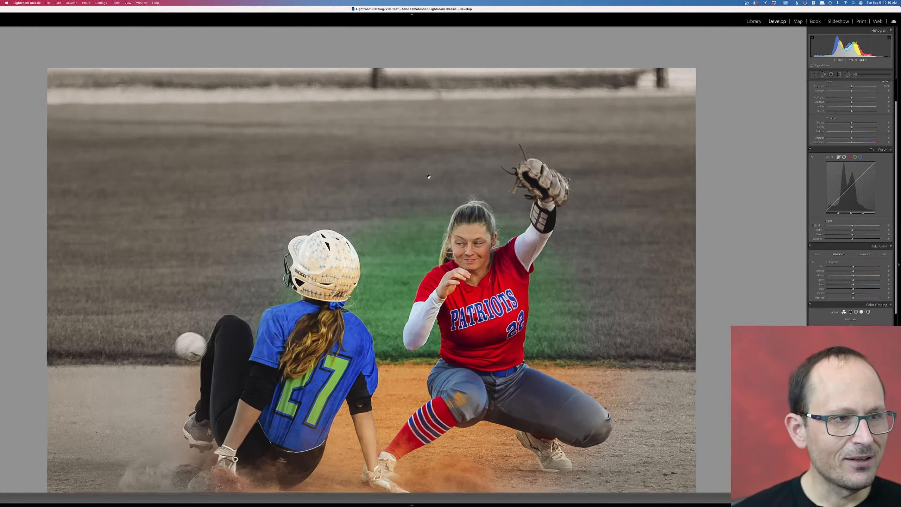
scroll(429, 178, "right", 5)
scroll(430, 177, "down", 5)
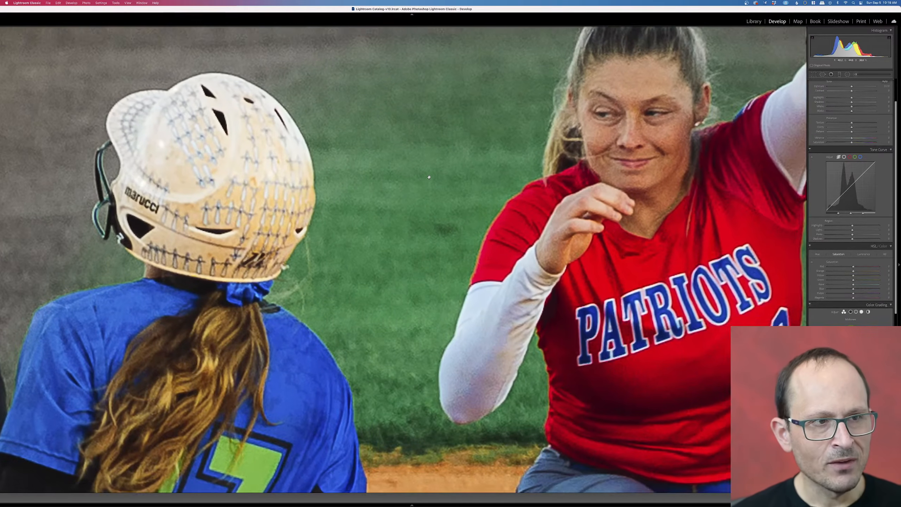
Finish inspecting the red-jersey softball player's edges up close and advance to the orange mushroom photo.
scroll(429, 177, "down", 1)
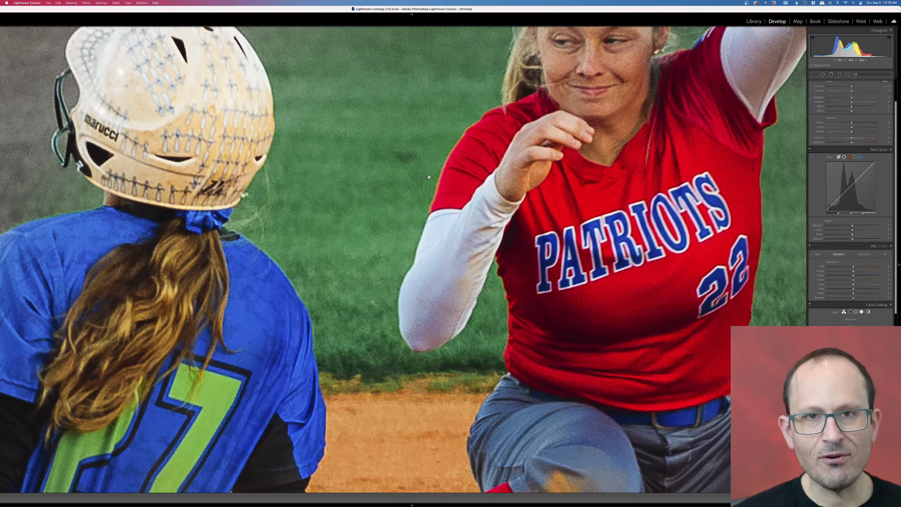
left_click(416, 224)
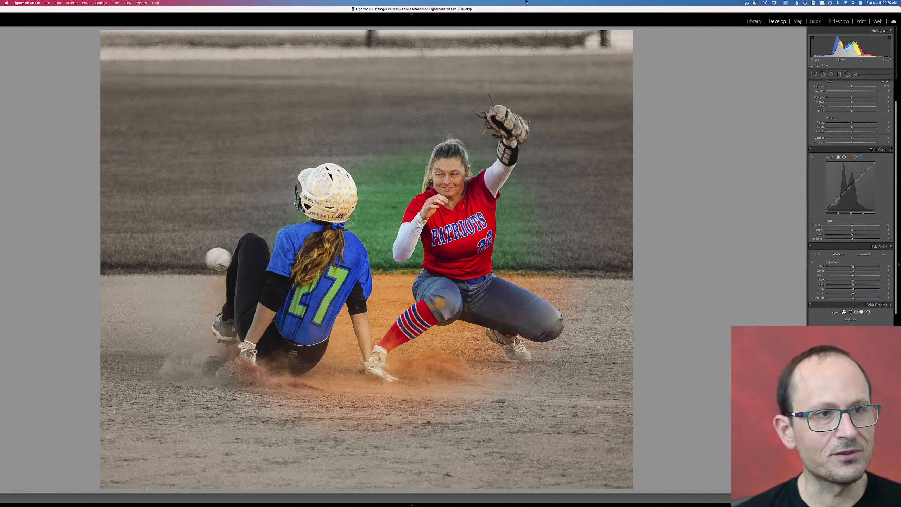
key("Right")
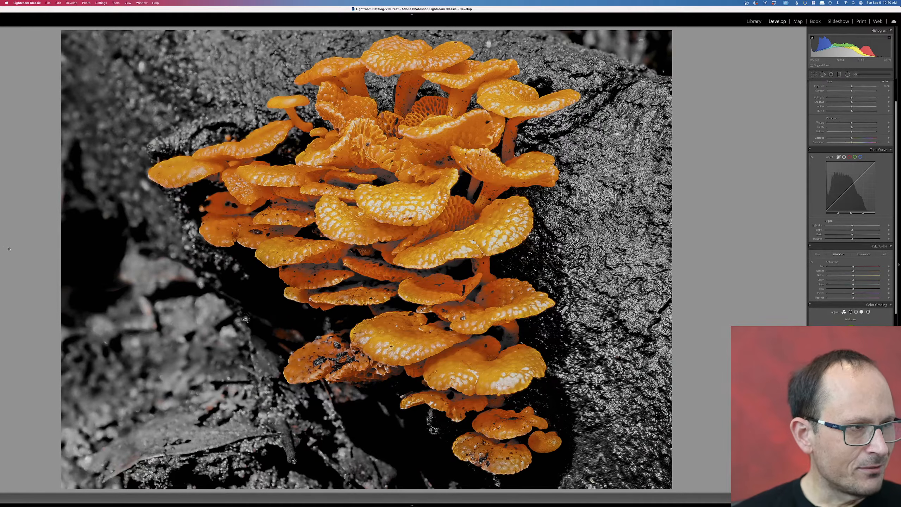
Reduce the orange saturation in the mushroom photo with an on-image adjustment sampled from the caps.
left_click_drag(216, 361, 237, 365)
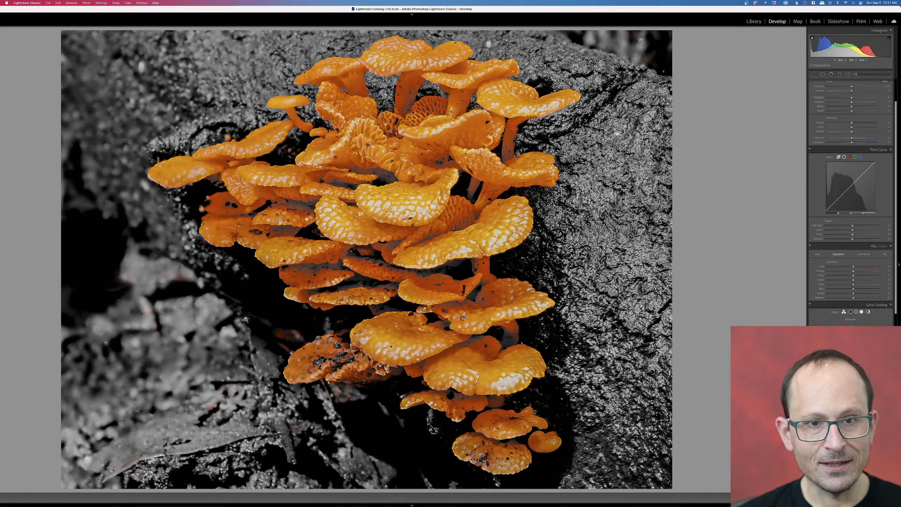
left_click(812, 262)
left_click_drag(489, 225, 489, 248)
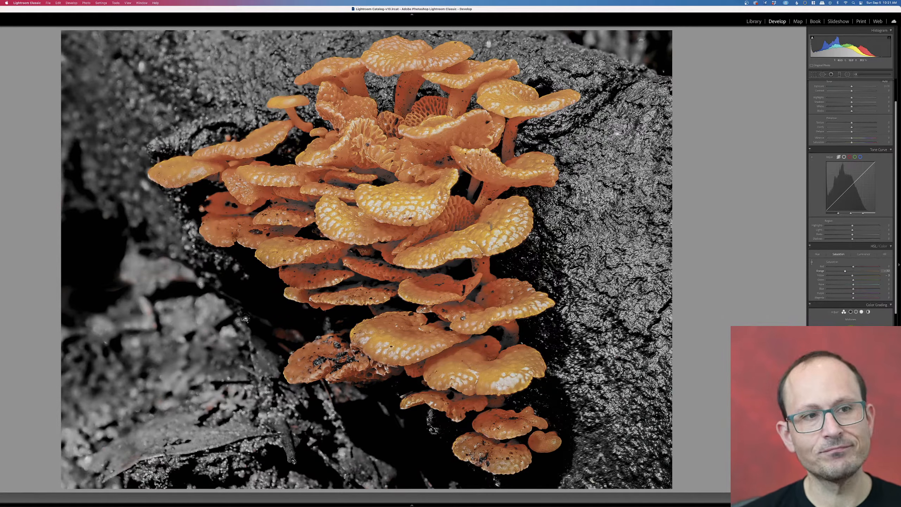
Advance to the farm photo with the blue river and inspect the river's colour edges up close.
key("Right")
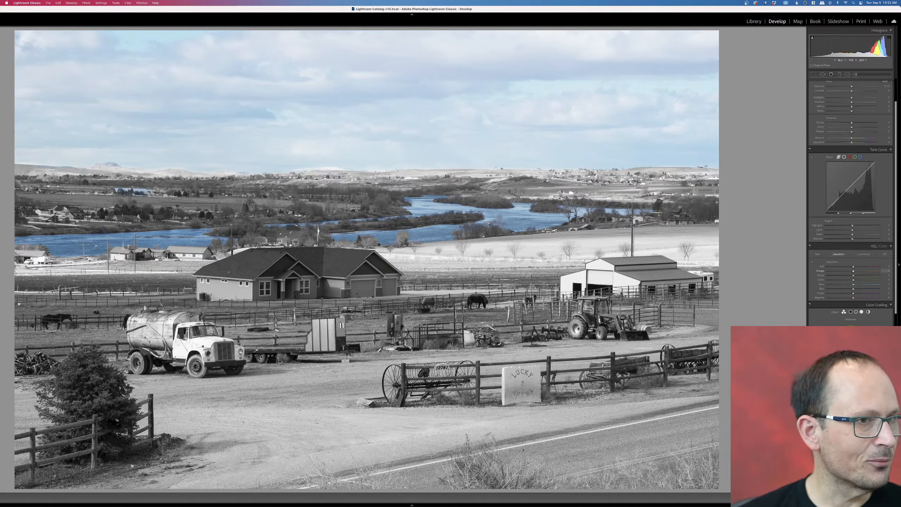
left_click(398, 245)
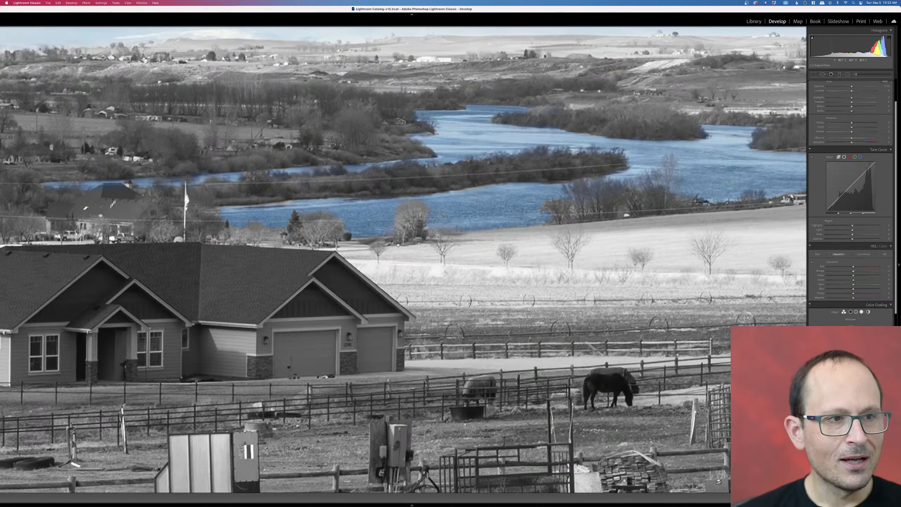
left_click(406, 217)
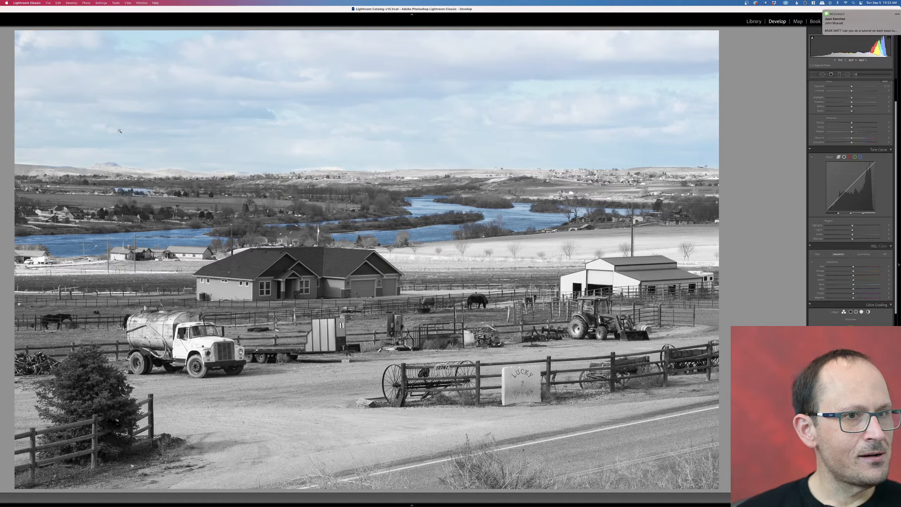
Mute the computer's sound.
key("XF86AudioMute")
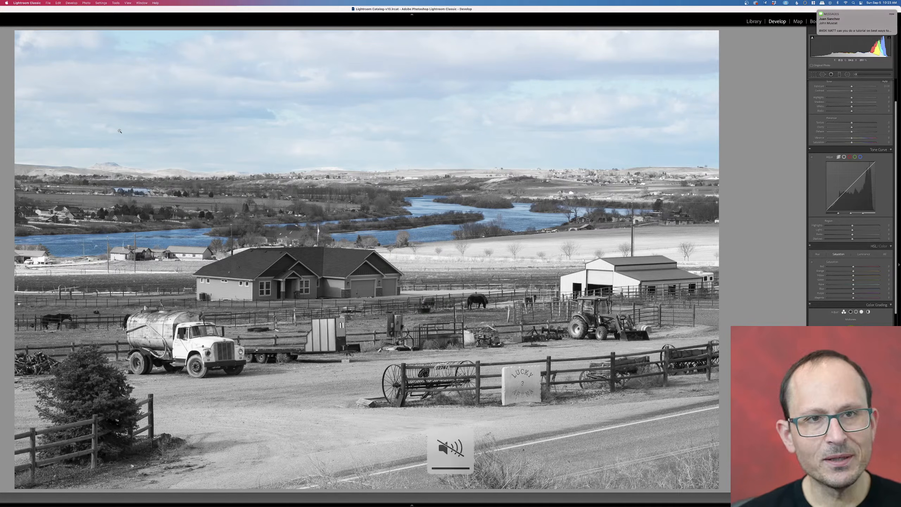
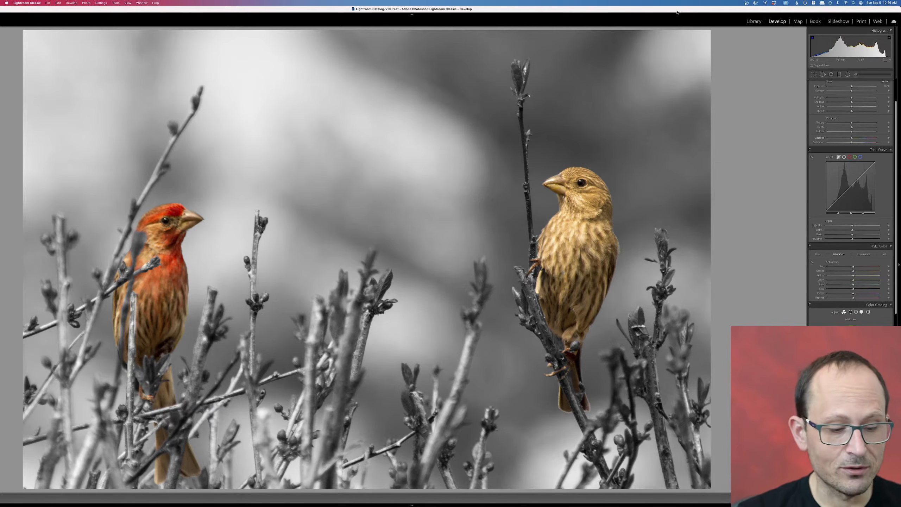
Flag the photo of the two finches as a pick and advance to the magenta-veined leaf photo.
key("p")
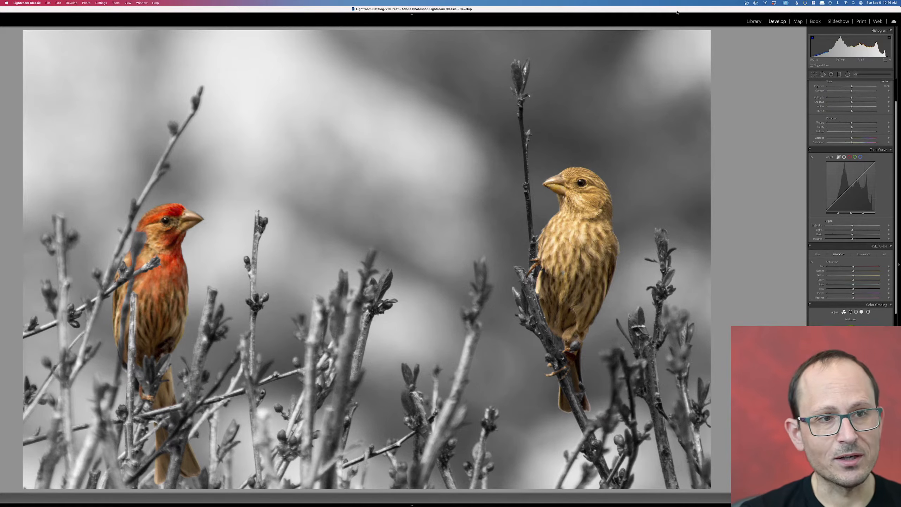
key("Right")
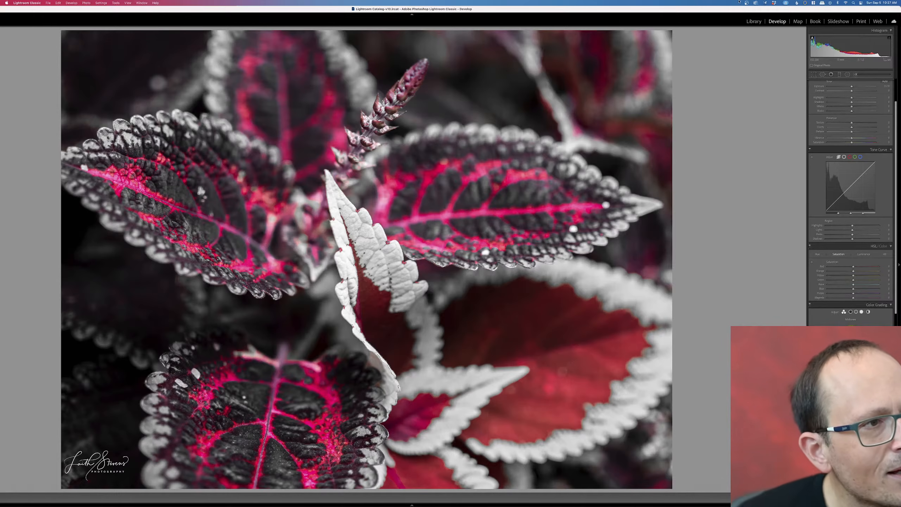
Inspect the leaf photo's purple flower spike up close and flag the photo as a pick.
left_click(402, 67)
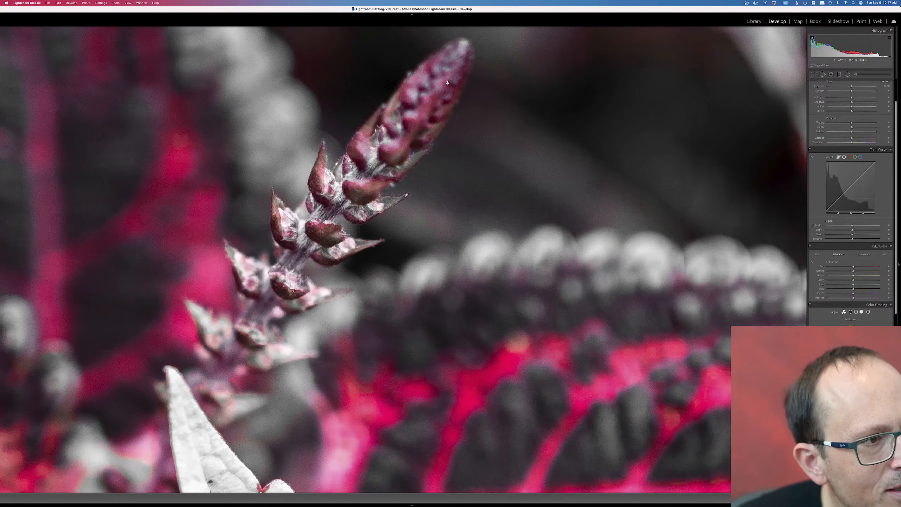
left_click(374, 202)
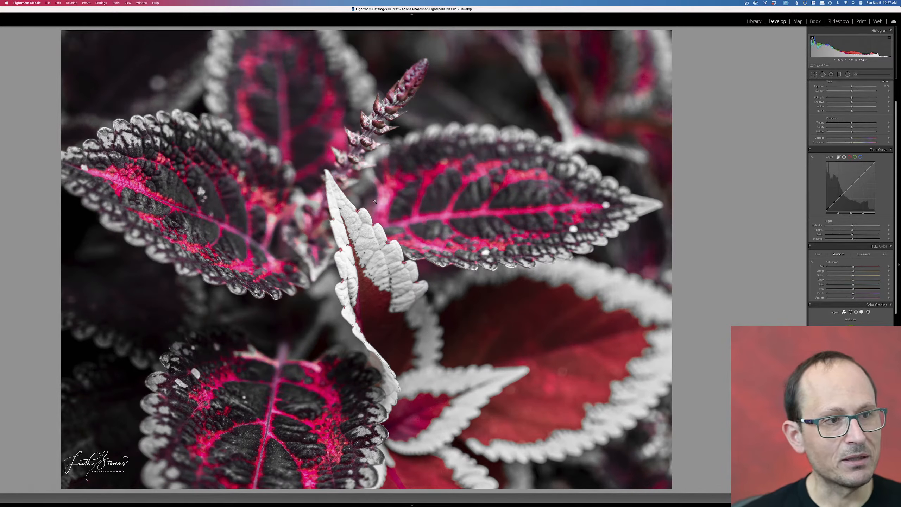
key("p")
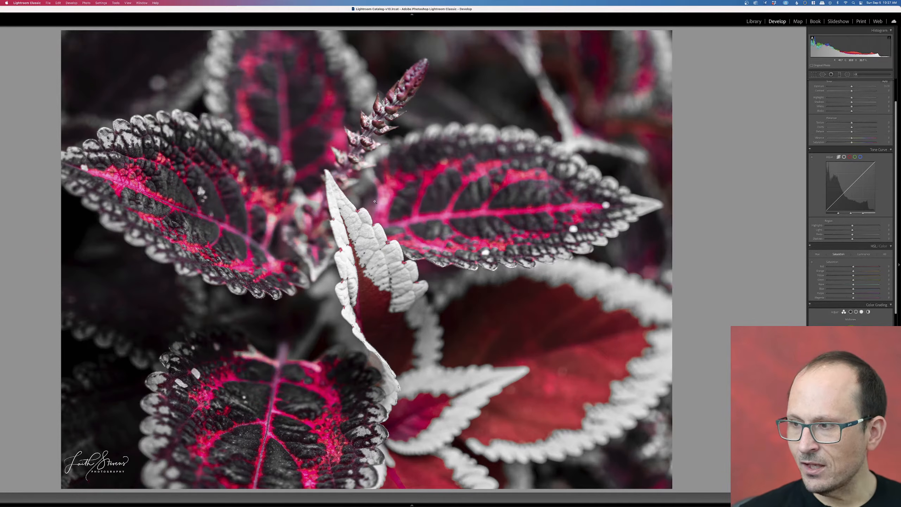
Advance to the Hobie Cat sailboat photo and examine the colour edges along the sail, its windows and the crew.
key("Right")
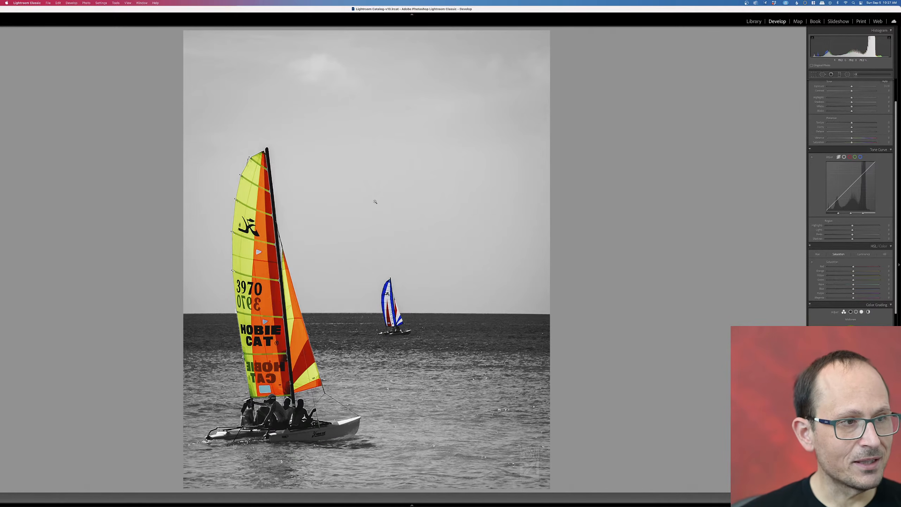
left_click(261, 259)
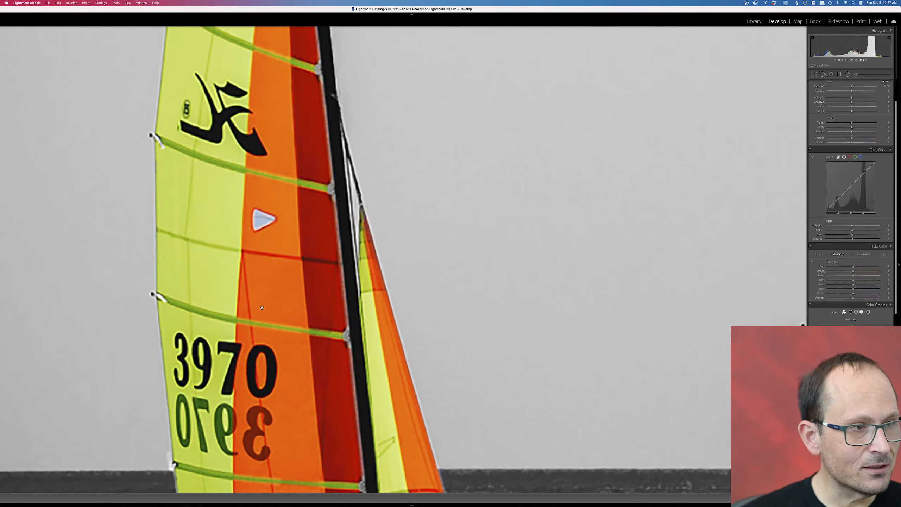
left_click_drag(262, 307, 265, 1)
left_click_drag(289, 257, 290, 1)
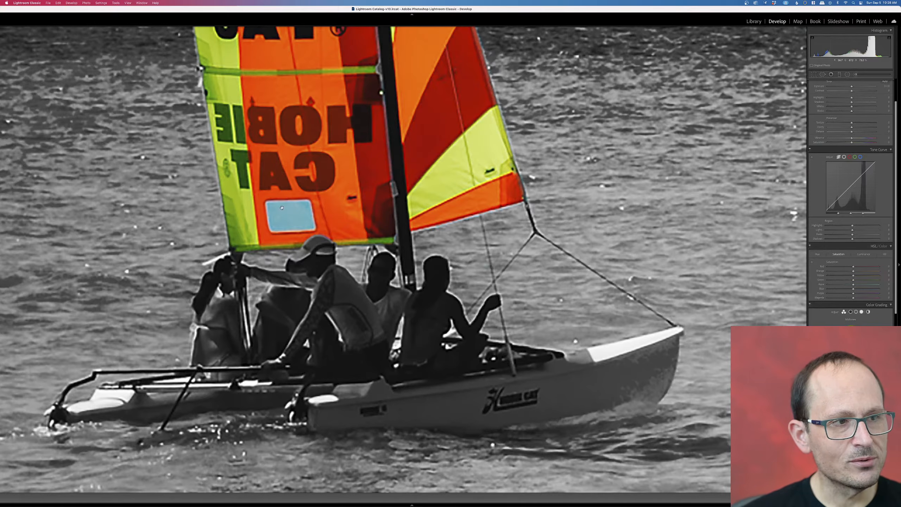
left_click(283, 151)
left_click(269, 311)
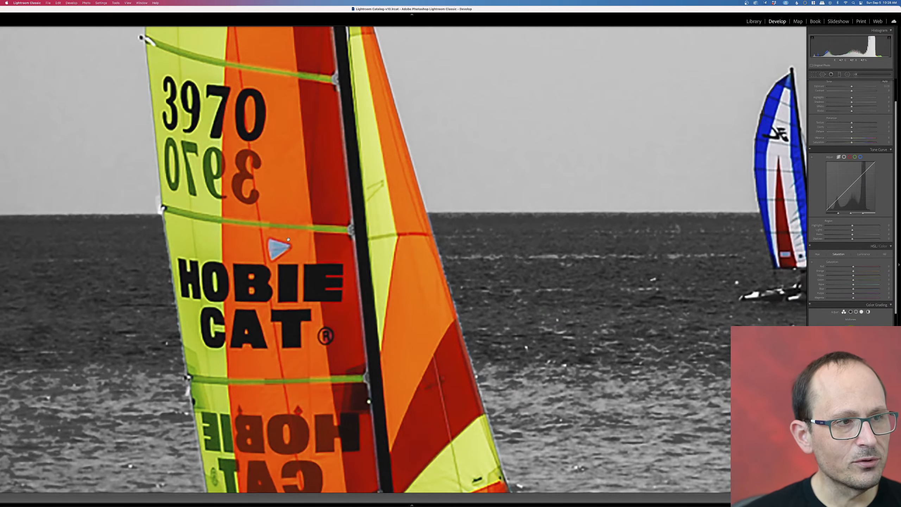
left_click_drag(284, 234, 312, 506)
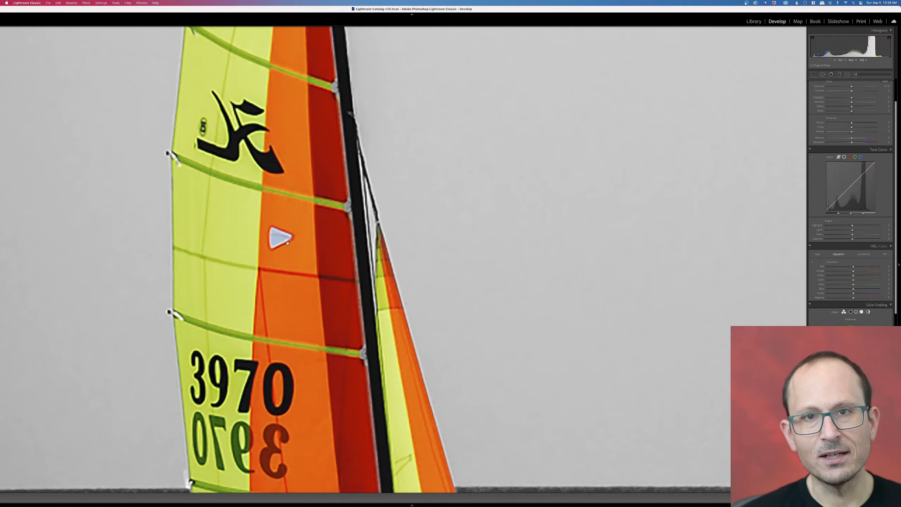
left_click(288, 243)
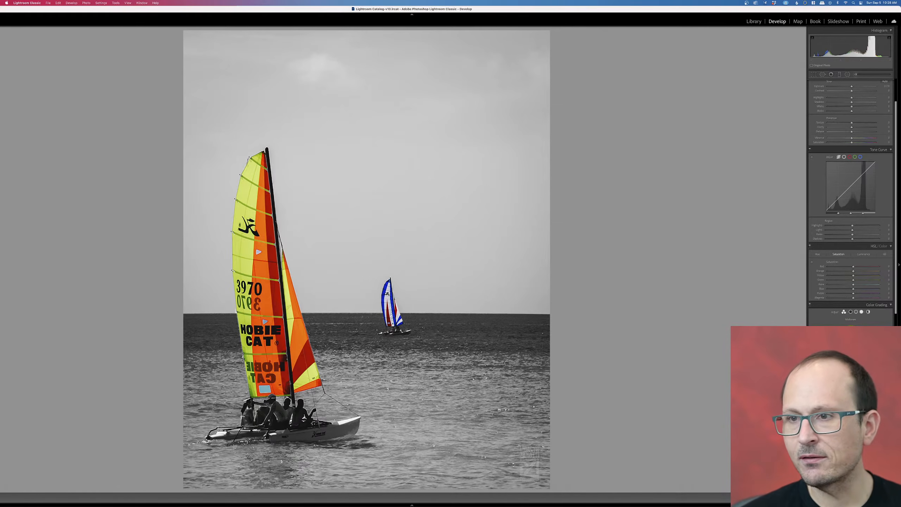
key("super+e")
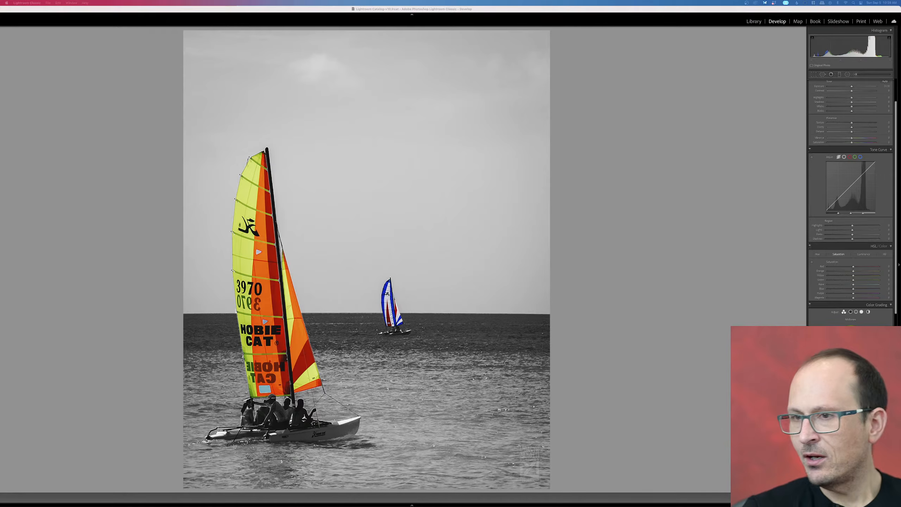
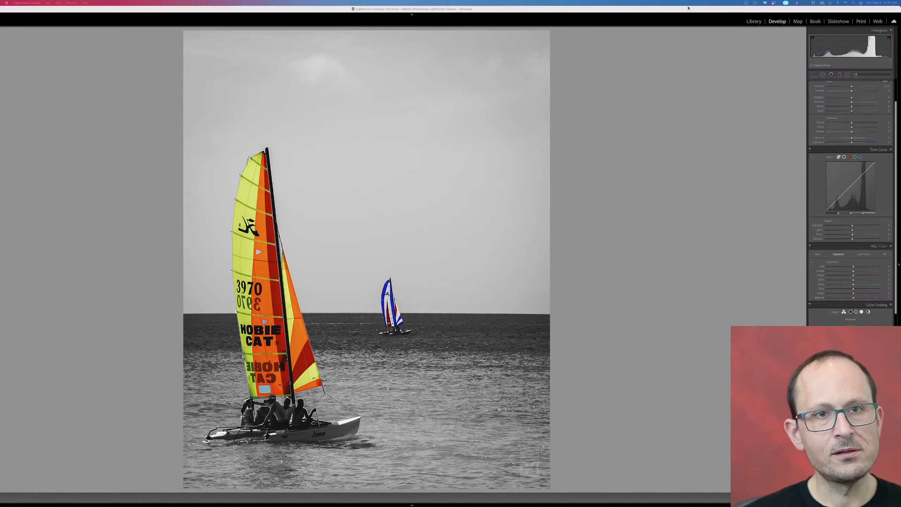
left_click(689, 8)
Move past the spaghetti portrait to the pink-lit lace lingerie portrait and flag it as a pick.
key("Right")
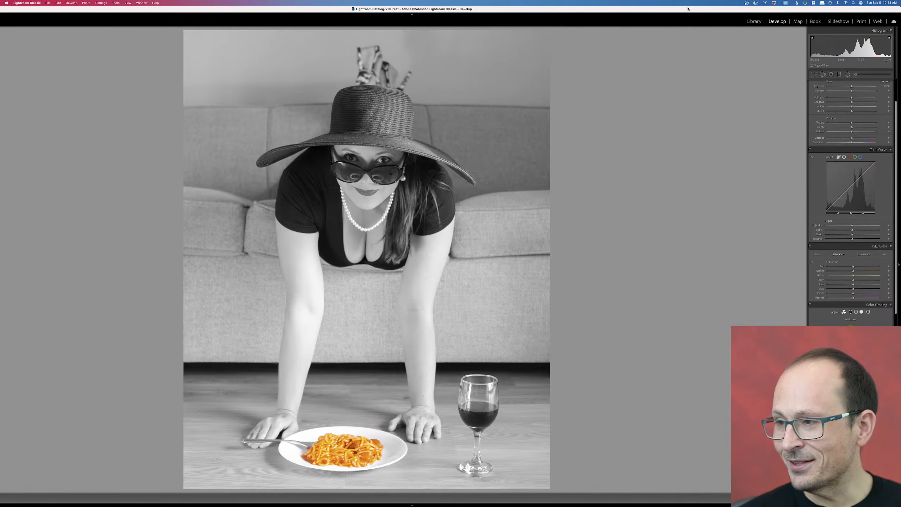
key("Right")
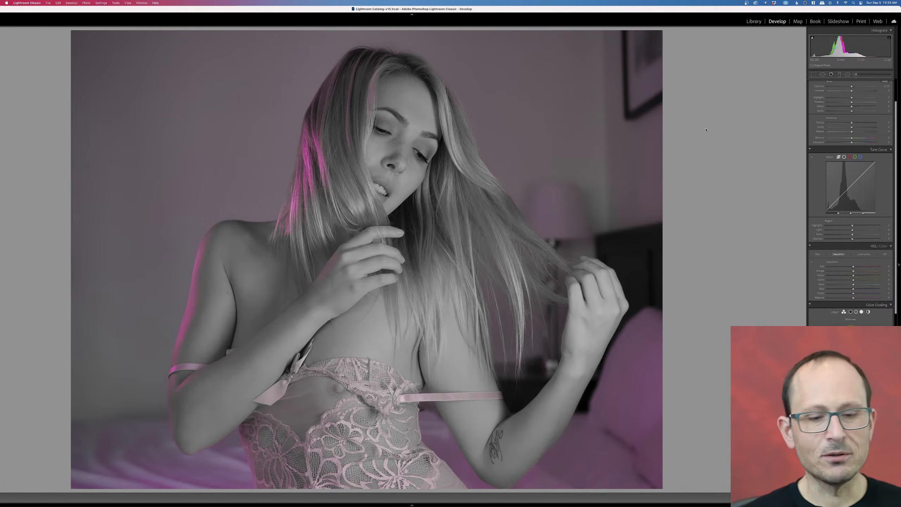
key("p")
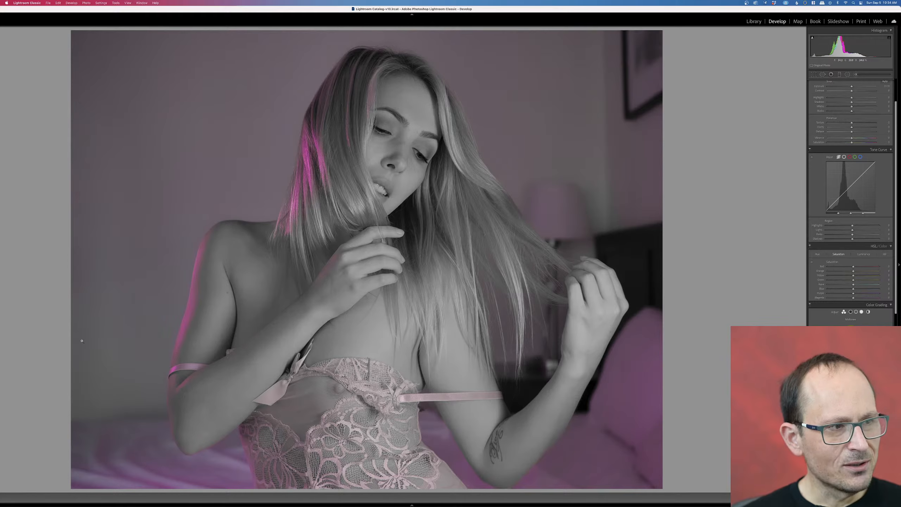
Examine the purple bedding and the edges around the tattooed arm up close in the lace lingerie portrait.
left_click(128, 464)
left_click_drag(127, 464, 103, 328)
left_click_drag(422, 266, 271, 264)
left_click_drag(478, 263, 134, 262)
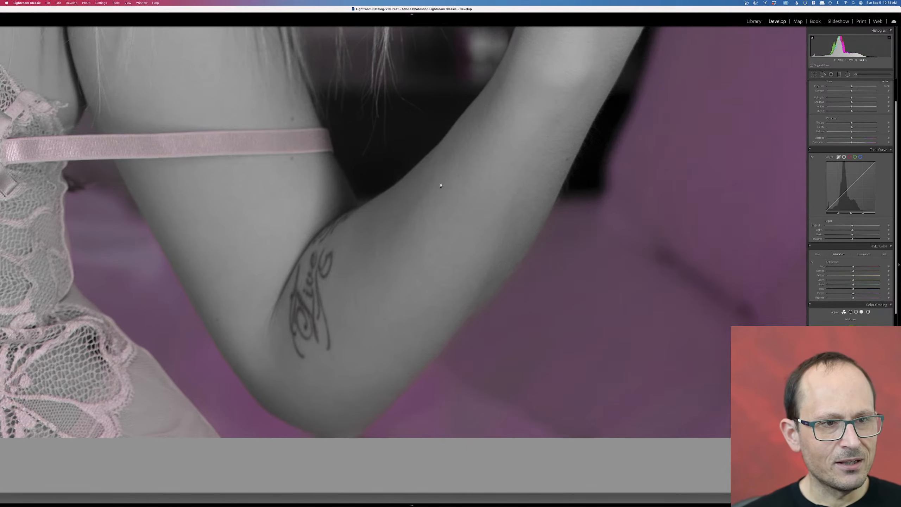
left_click(630, 242)
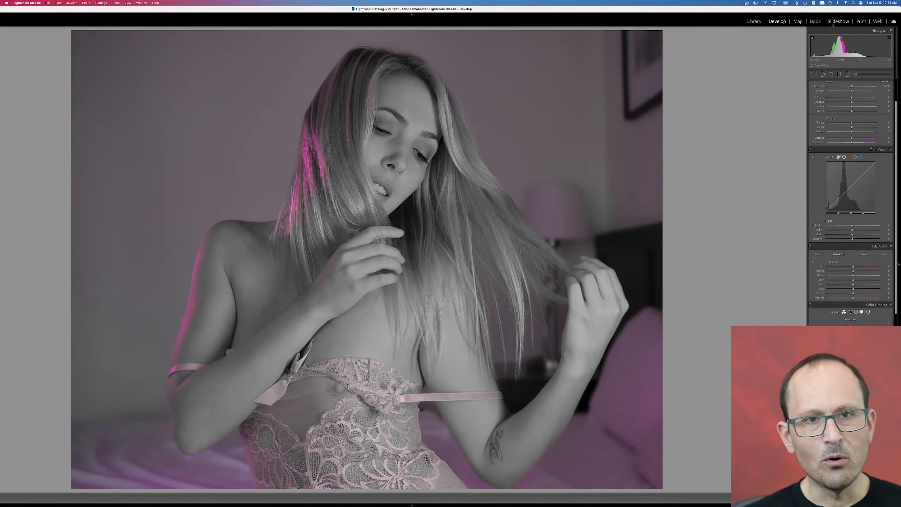
Start a Radial Filter adjustment and choose the Saturation effect preset for it.
left_click(848, 74)
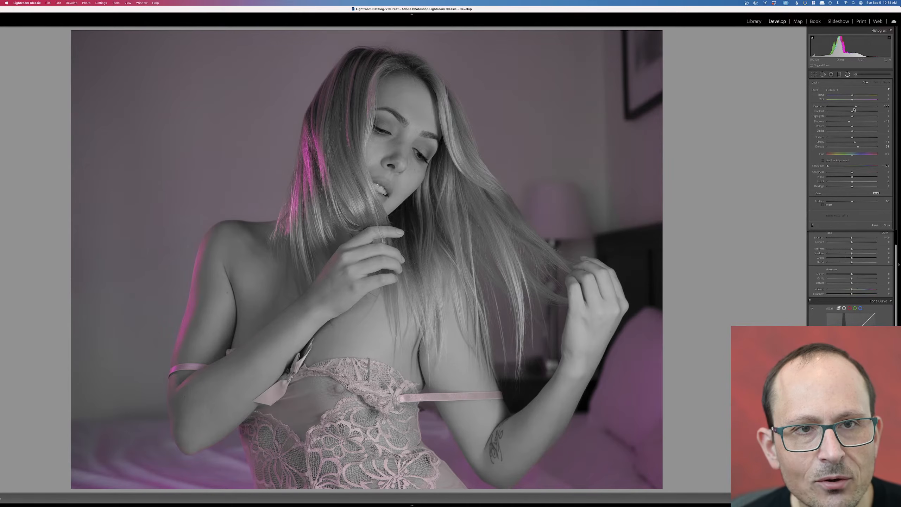
left_click(831, 91)
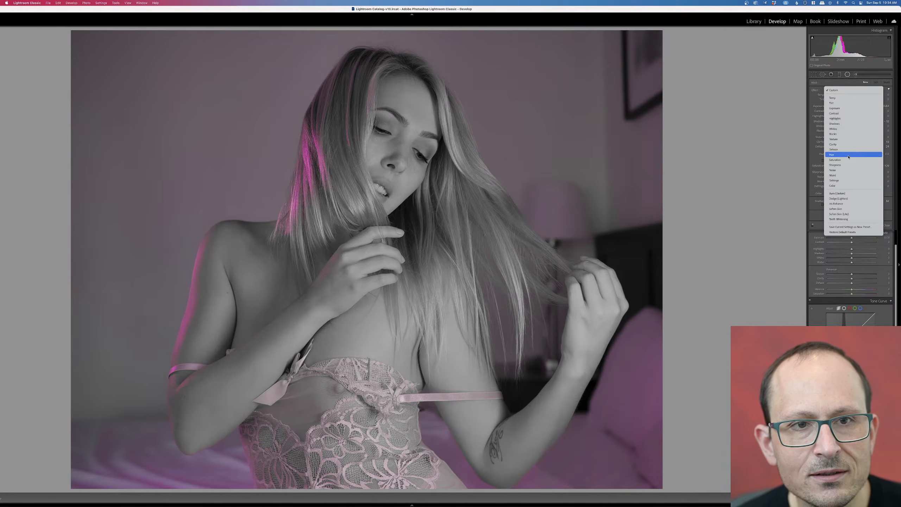
left_click(848, 160)
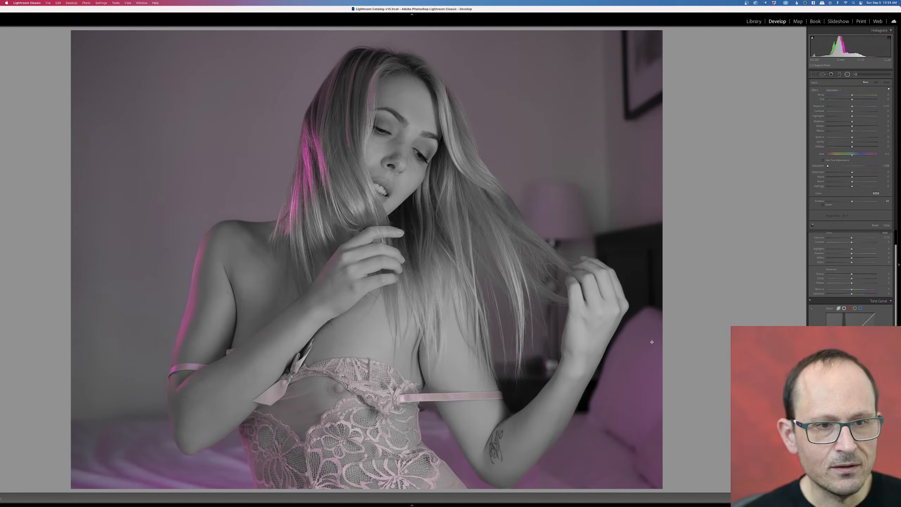
Paint a desaturating Adjustment Brush effect with an enlarged brush over the purple pillow, adjoining bedding, lamp and wall behind the woman.
key("bracketright")
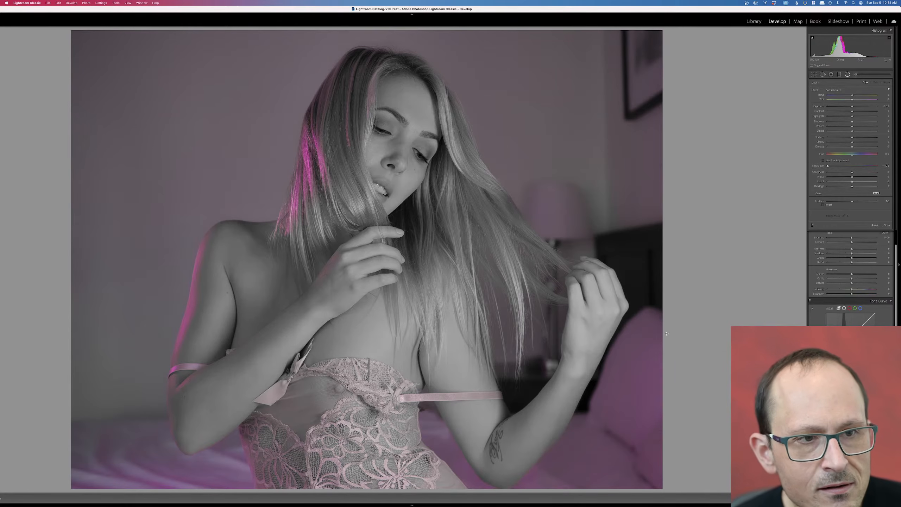
left_click(824, 75)
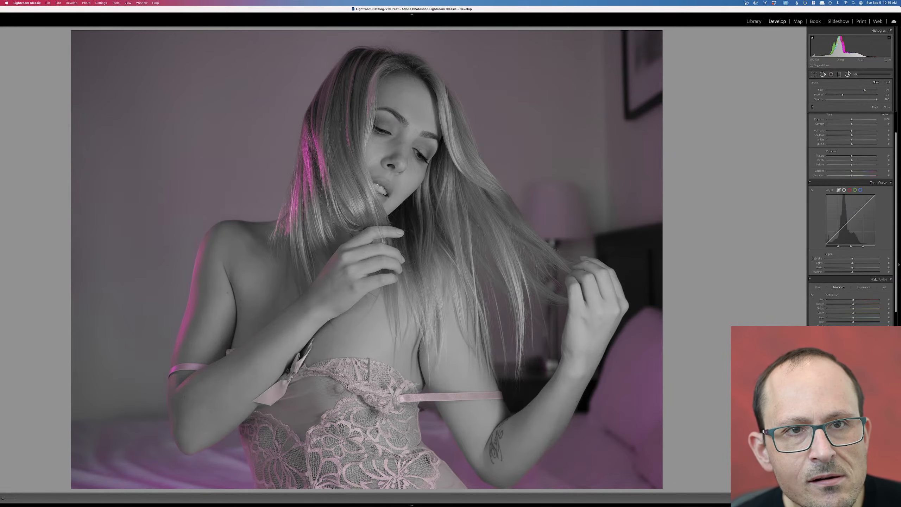
left_click(856, 74)
left_click(859, 75)
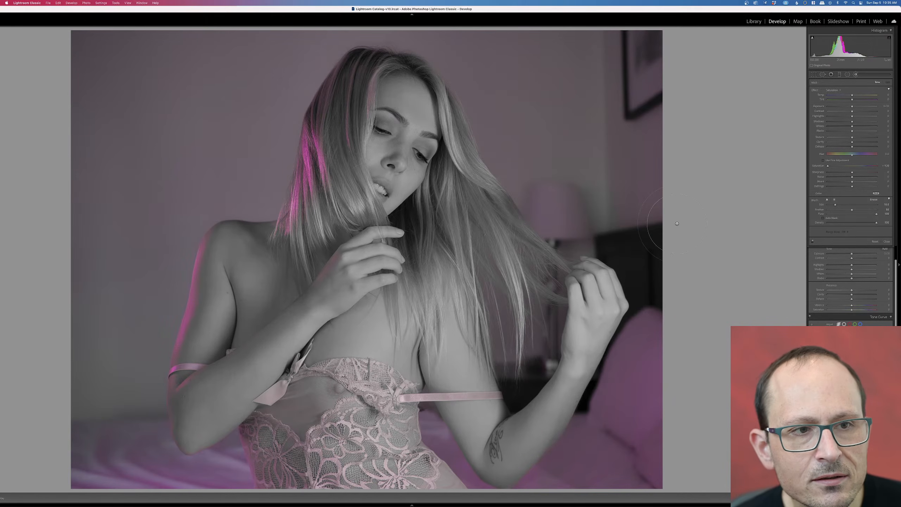
scroll(658, 238, "up", 1)
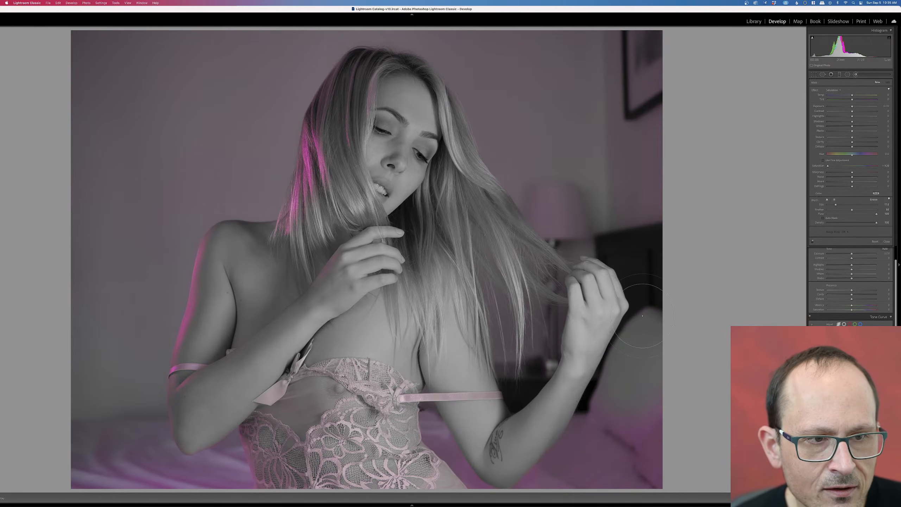
mouse_move(644, 318)
left_mouse_down()
mouse_move(642, 478)
mouse_move(660, 400)
mouse_move(579, 466)
mouse_move(609, 388)
left_mouse_up()
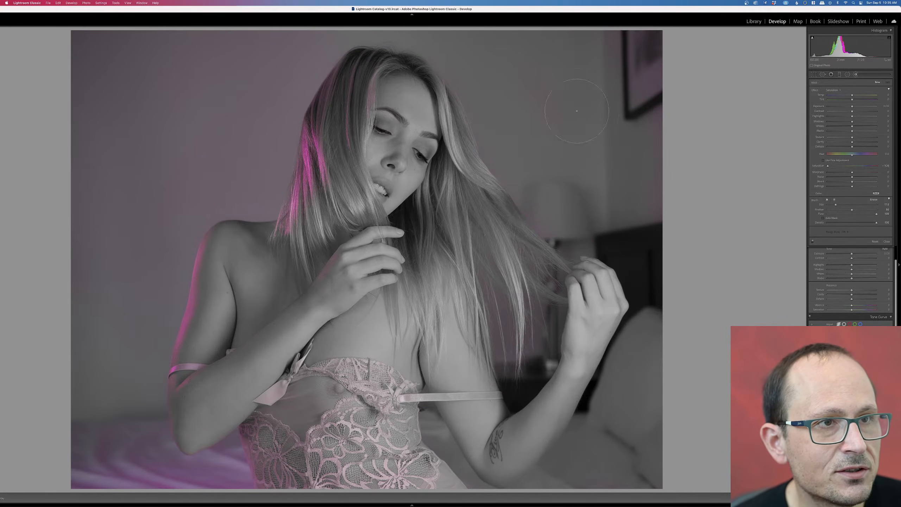
left_click_drag(602, 26, 622, 159)
Try desaturating the purple bedding in the photo's lower-left area, undo that stroke and finish the brush adjustment.
left_click_drag(250, 466, 101, 505)
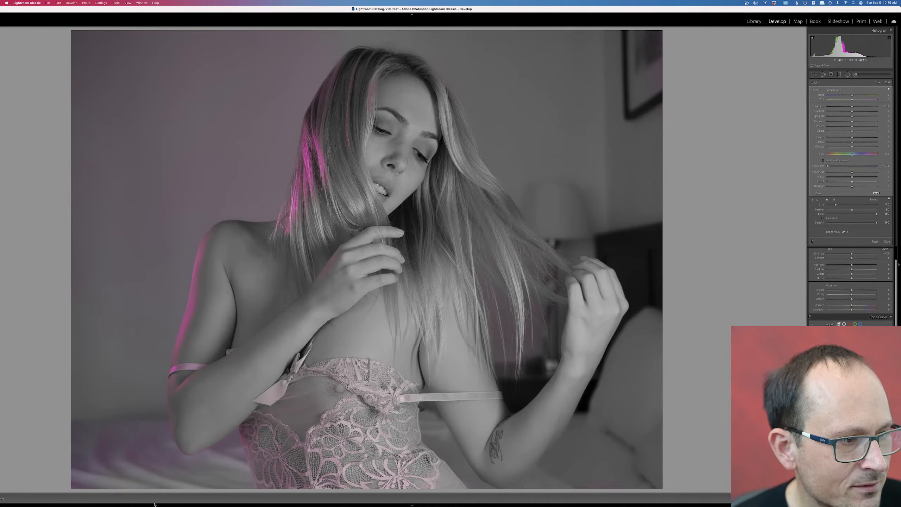
key("super+z")
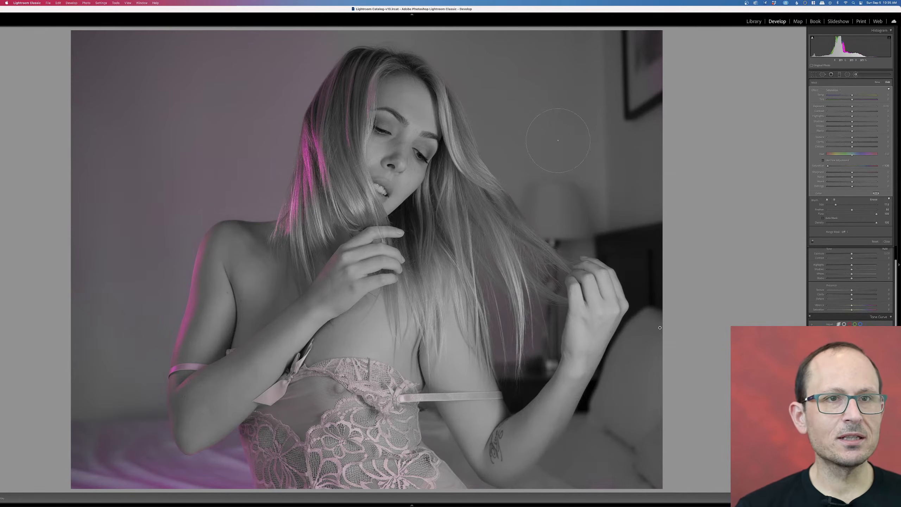
key("Return")
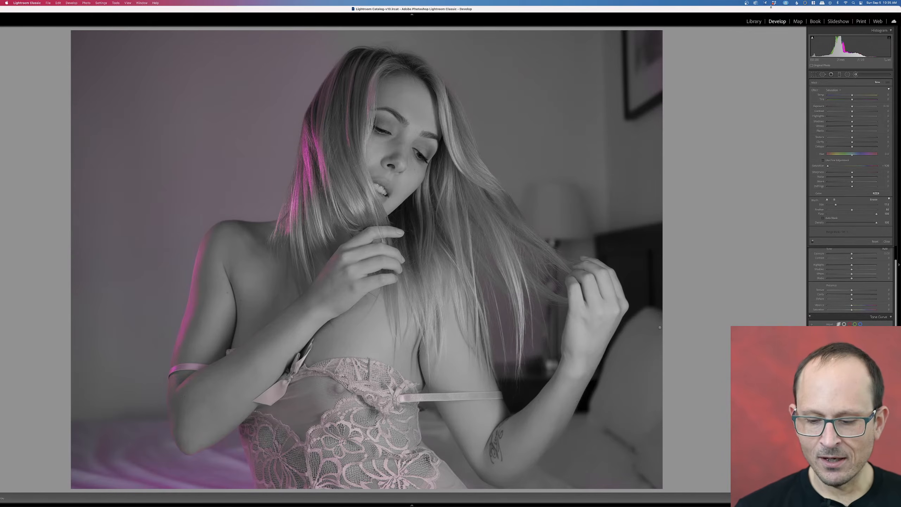
Move past the lollipop girl portrait to the graffiti car photo, flag it as a pick and close the Adjustment Brush.
key("Right")
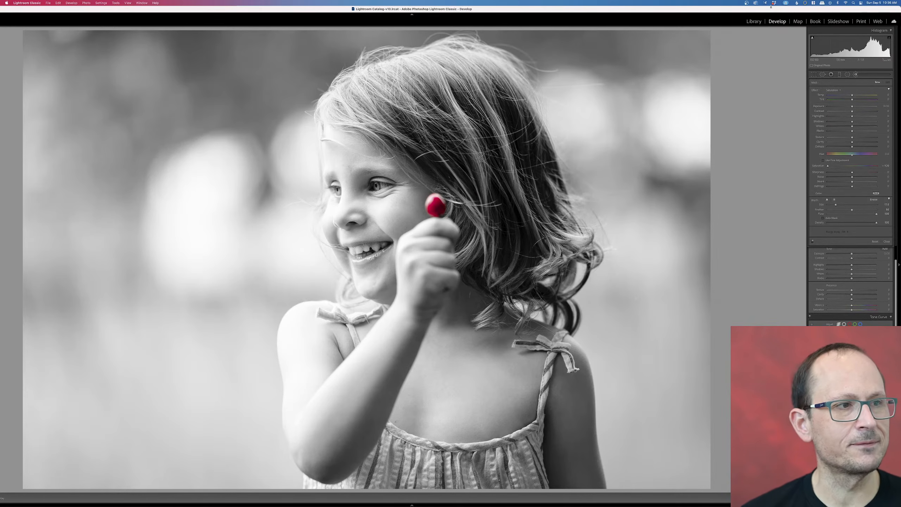
key("Right")
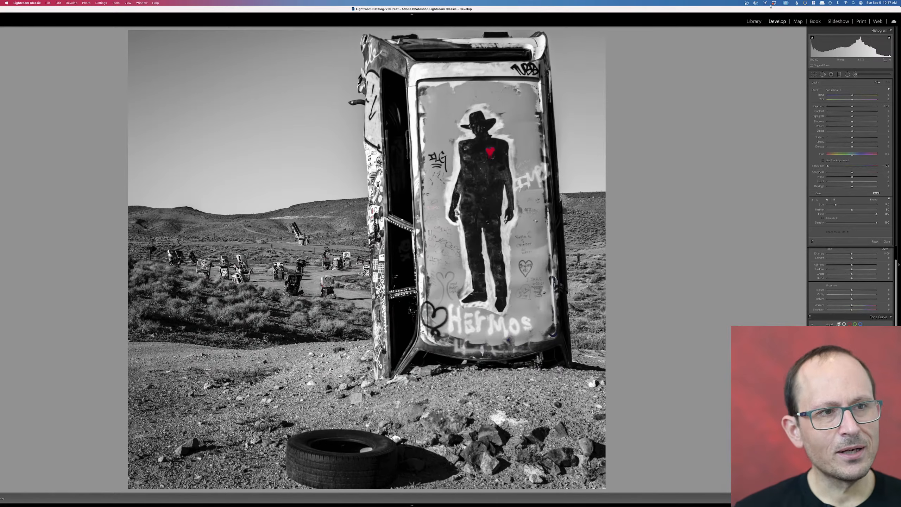
key("p")
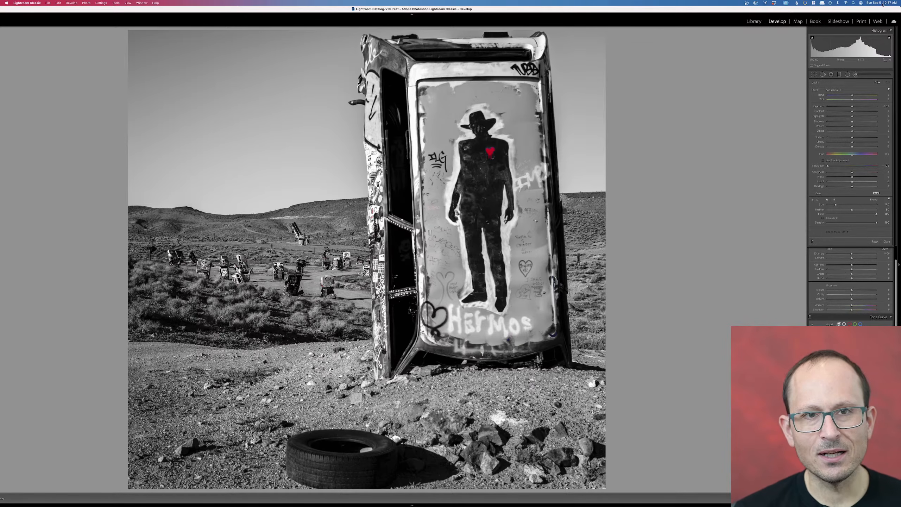
left_click(856, 74)
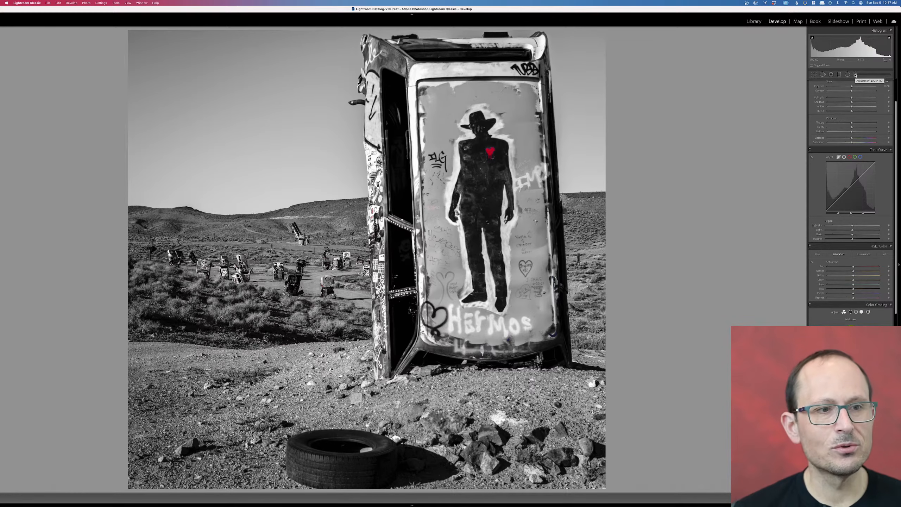
key("p")
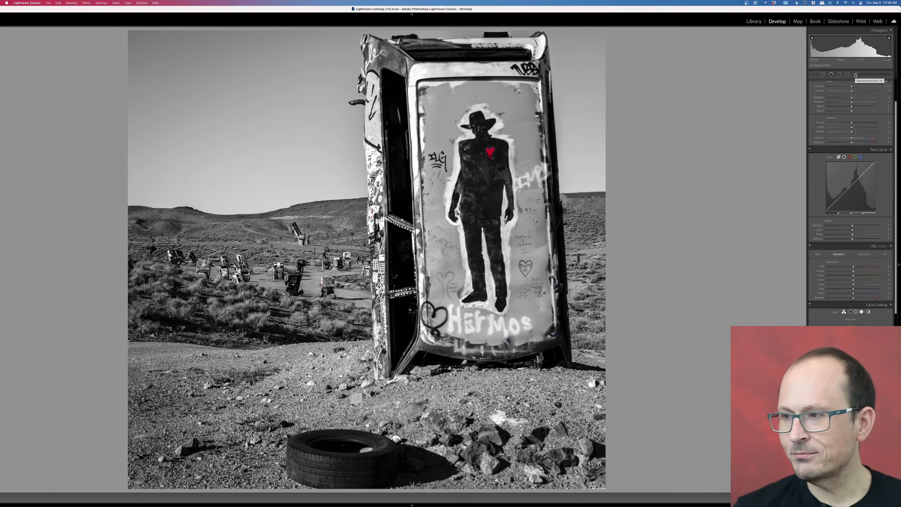
Move past the yellow excavator photo to the red-lit vault photo and examine its glowing web of threads up close.
key("Right")
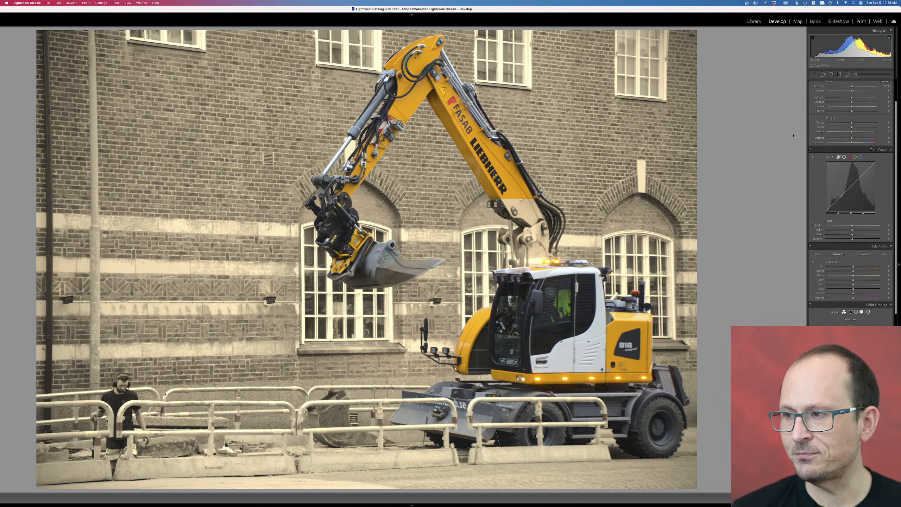
key("Right")
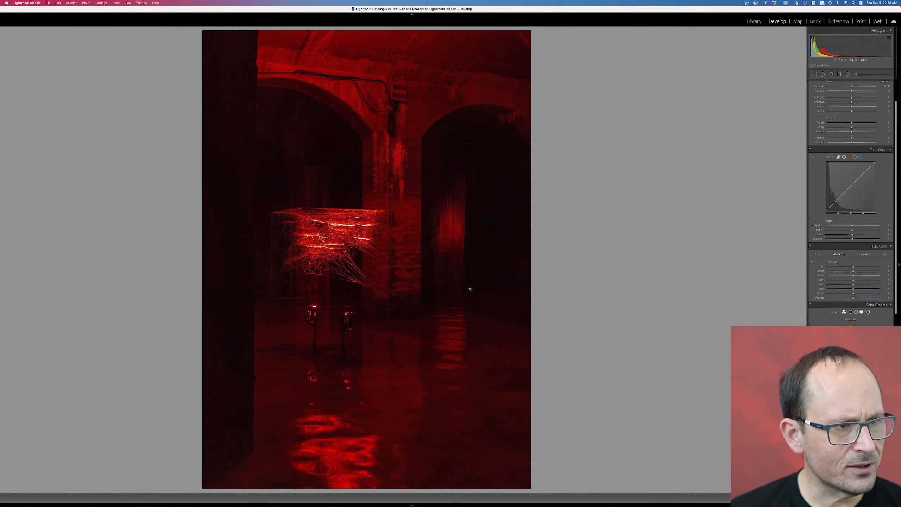
left_click(268, 293)
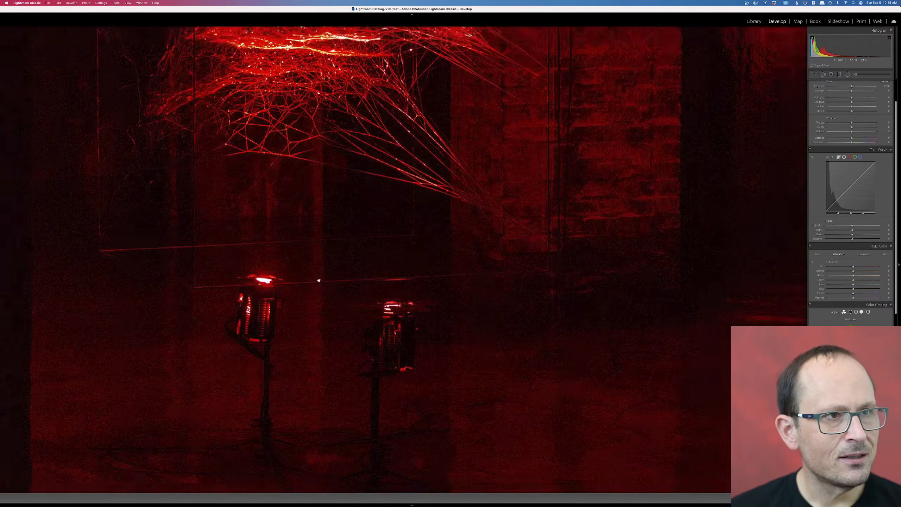
left_click_drag(298, 196, 383, 377)
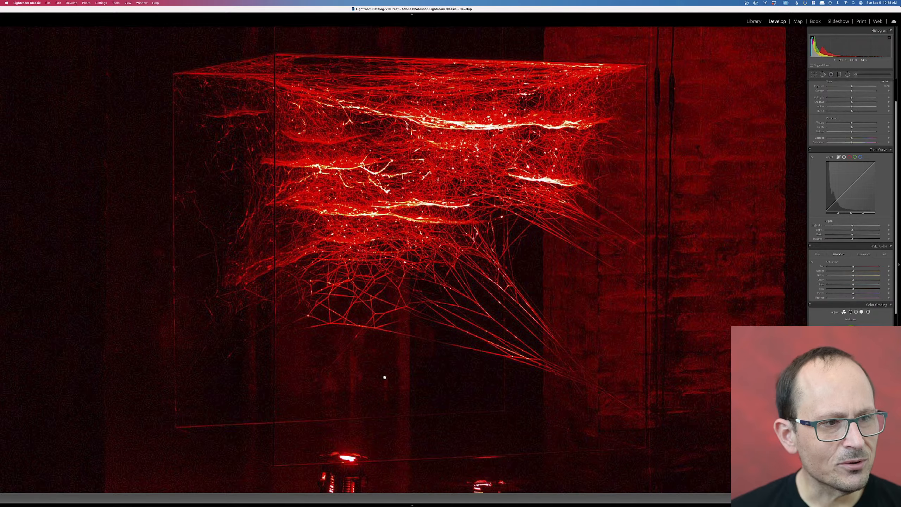
left_click_drag(385, 378, 396, 361)
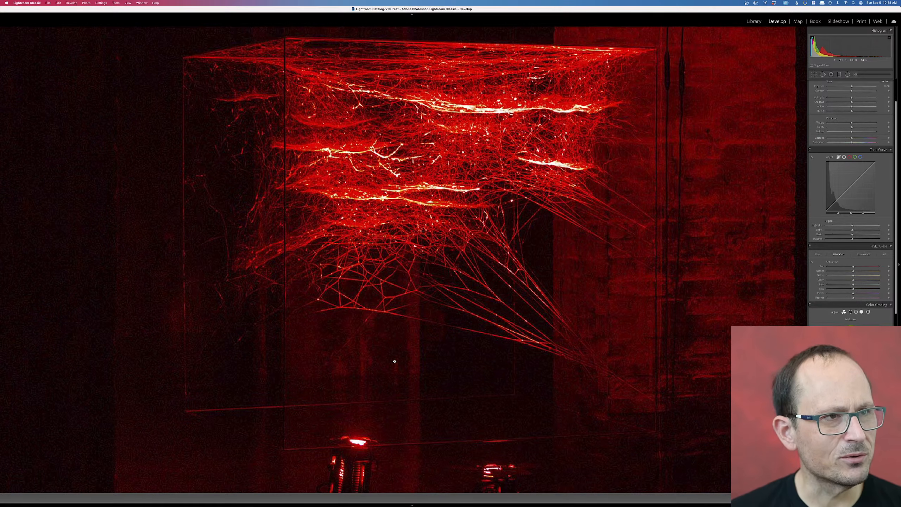
left_click(395, 361)
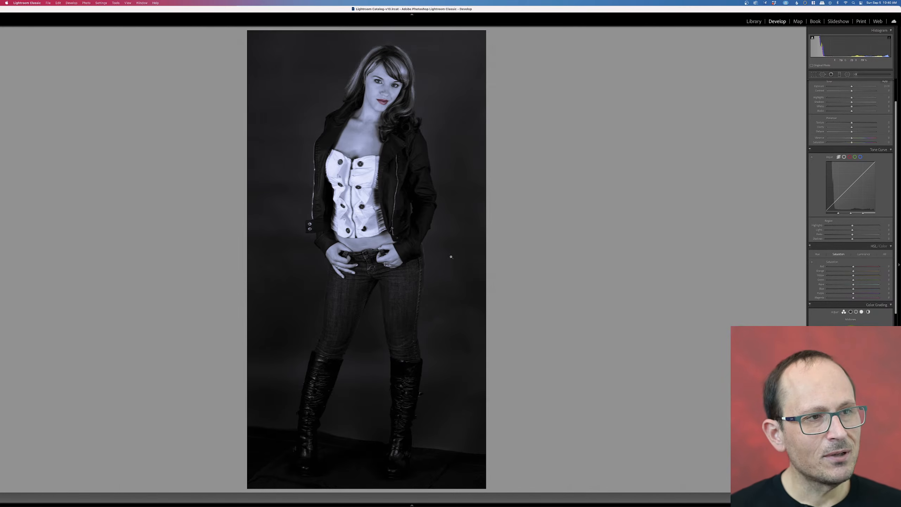
Examine the red lips and the white corset up close in the full-length portrait of the woman in a black jacket.
left_click(389, 95)
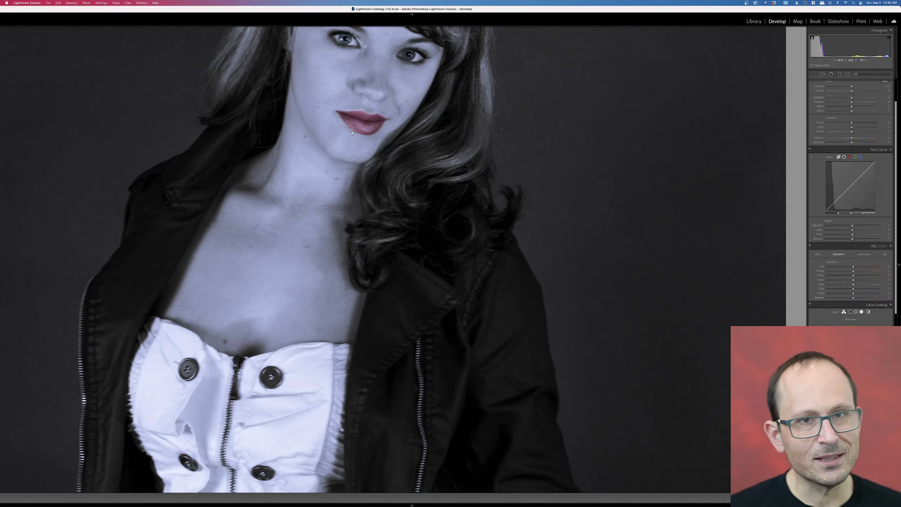
left_click(439, 155)
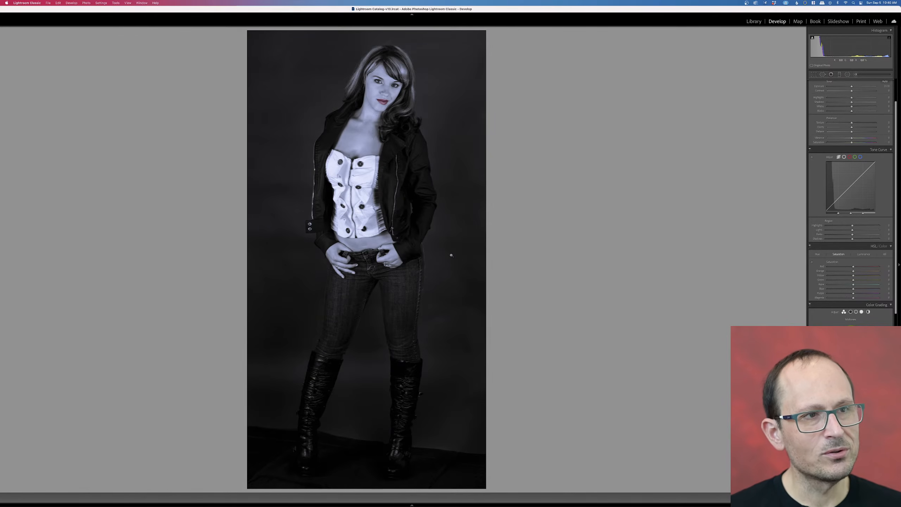
left_click(352, 215)
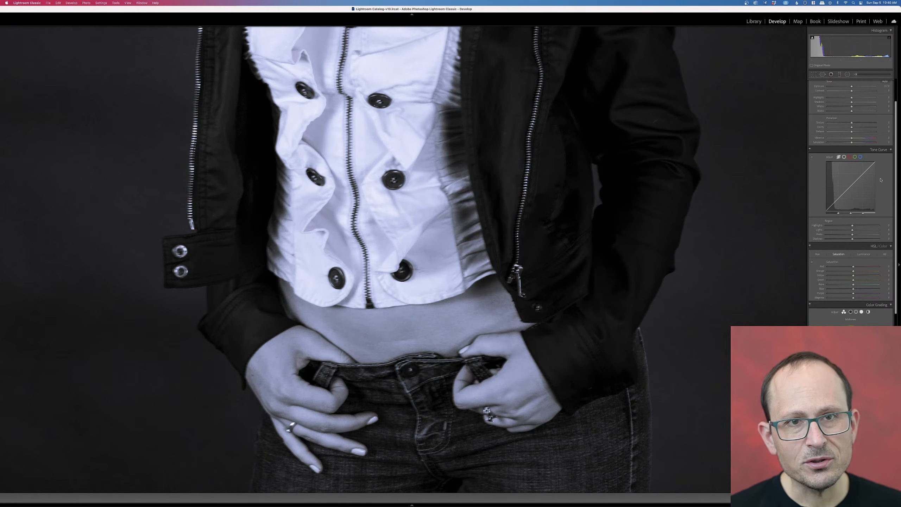
left_click(630, 192)
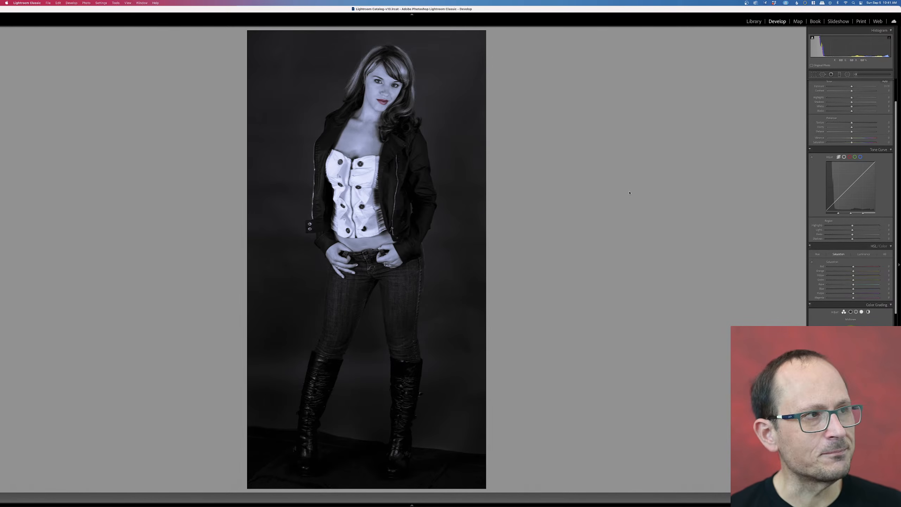
Advance to the Toronto sign photo and examine the colour edges on the flag and illuminated letters up close.
key("Right")
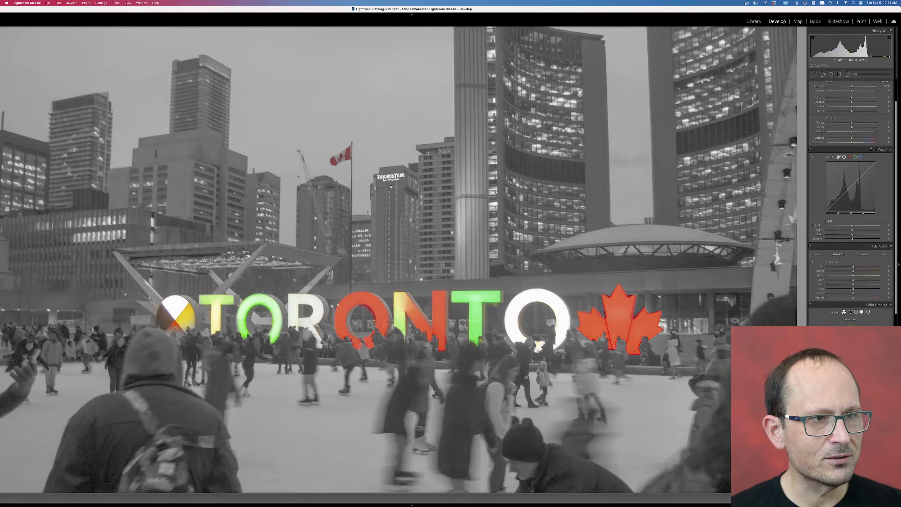
left_click(385, 205)
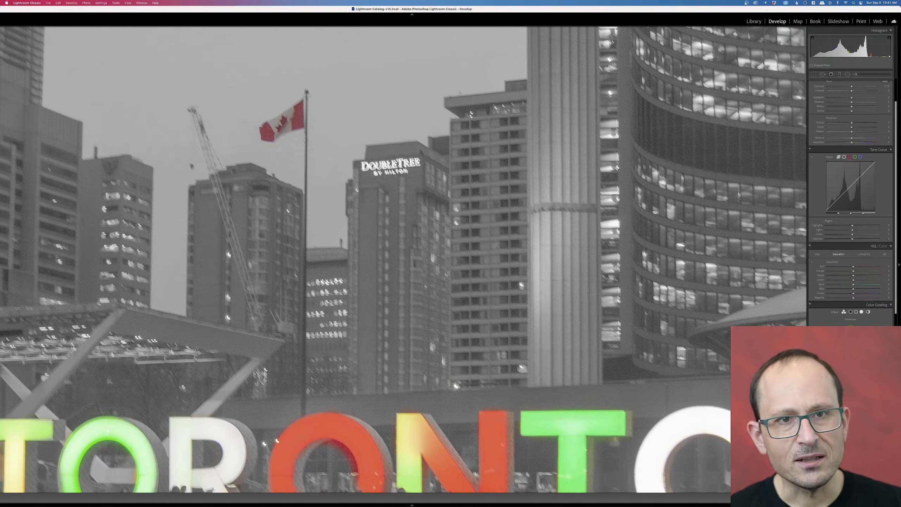
left_click(542, 109)
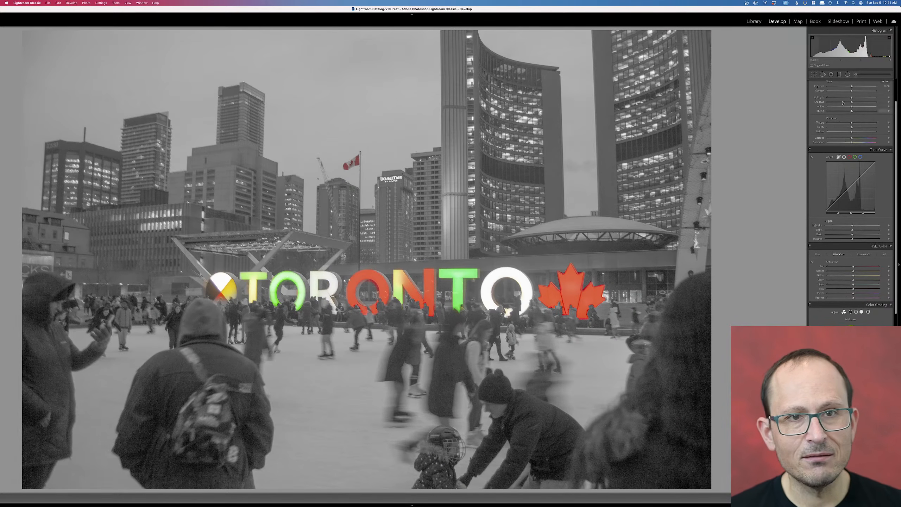
Add contrast to the Toronto photo by raising Lights and lowering Shadows on the tone curve and reducing Blacks.
scroll(845, 83, "up", 3)
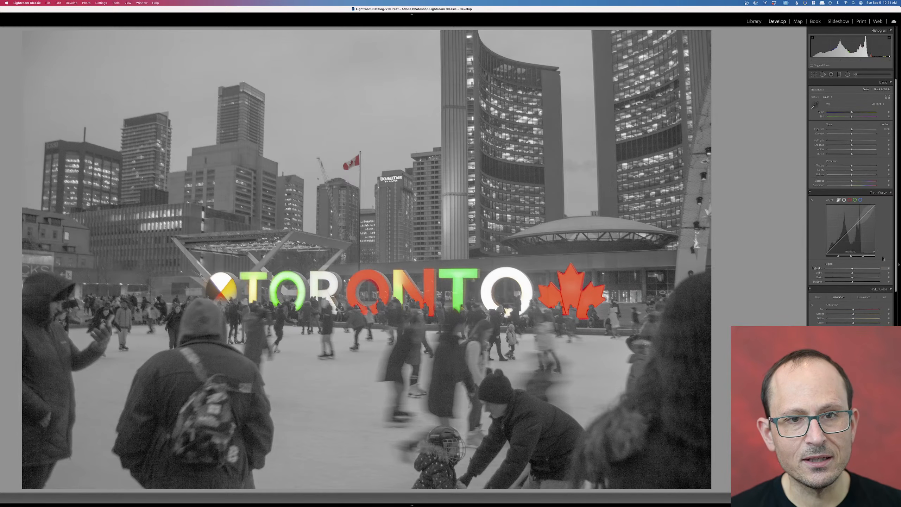
left_click_drag(862, 218, 863, 212)
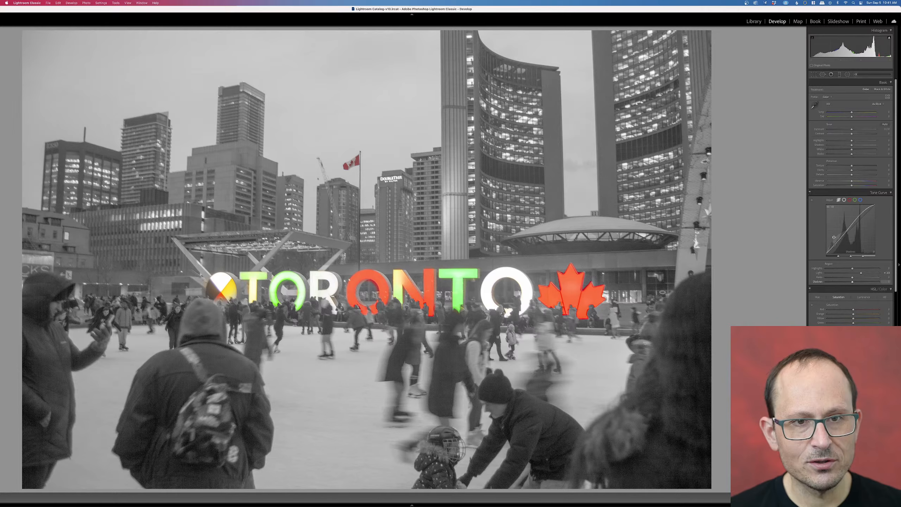
left_click_drag(835, 245, 836, 249)
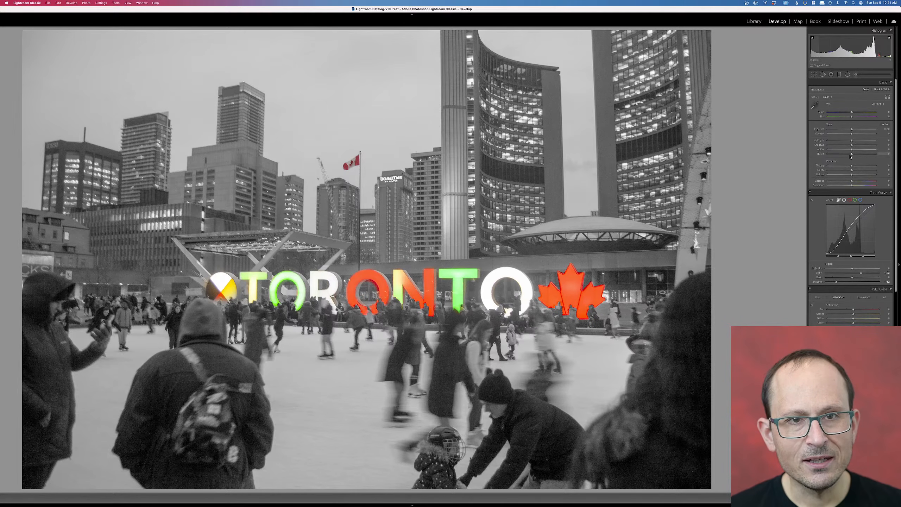
left_click_drag(848, 155, 845, 156)
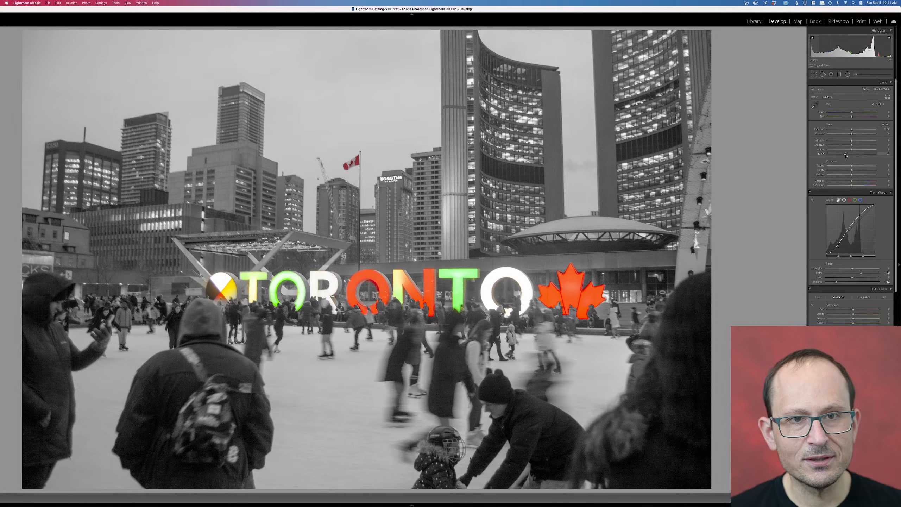
left_click_drag(861, 216, 859, 215)
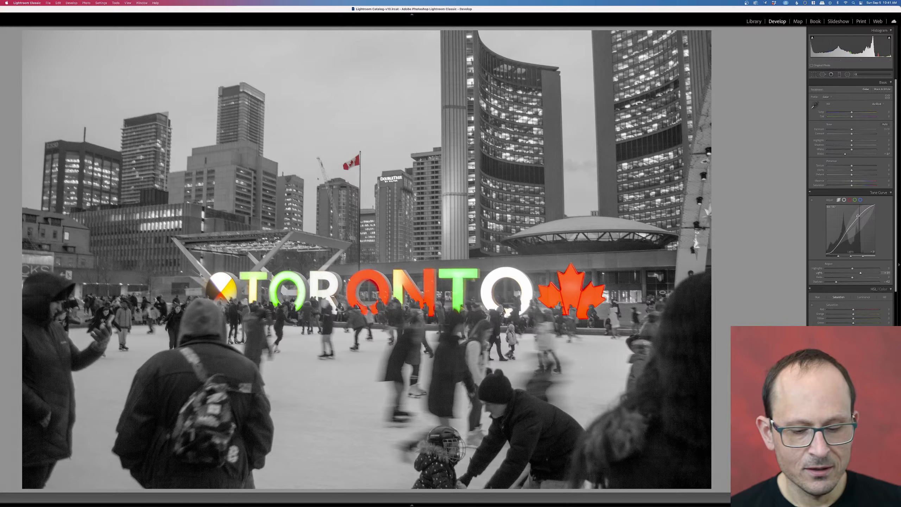
Compare the Toronto photo before and after the tone edits, and return to the Library grid of all photos.
key("backslash")
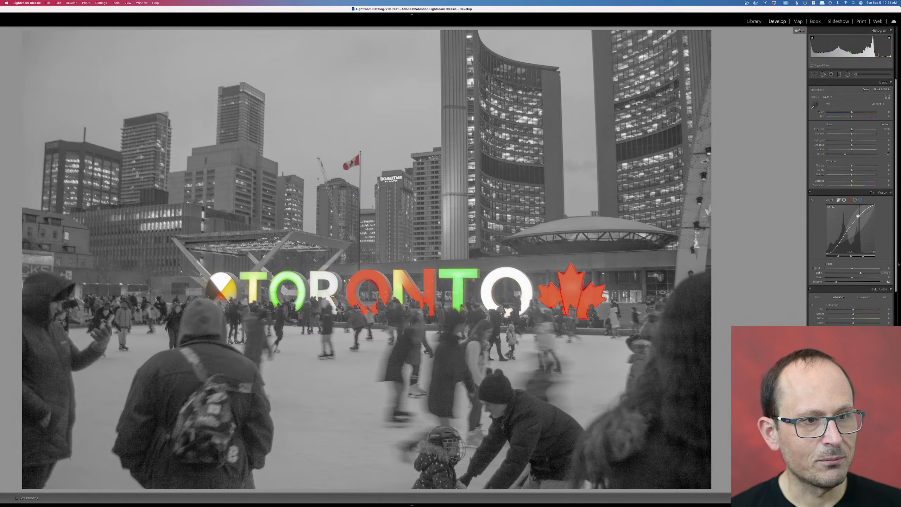
key("backslash")
key("backslash")
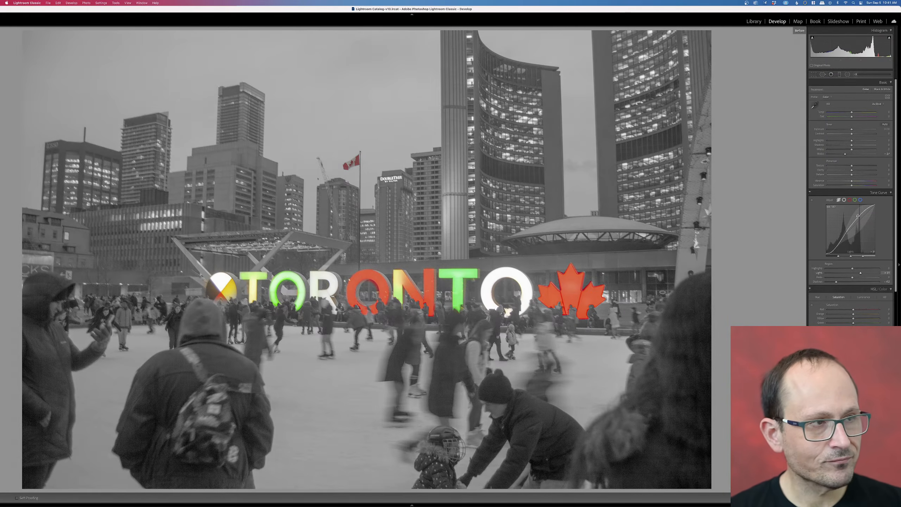
key("backslash")
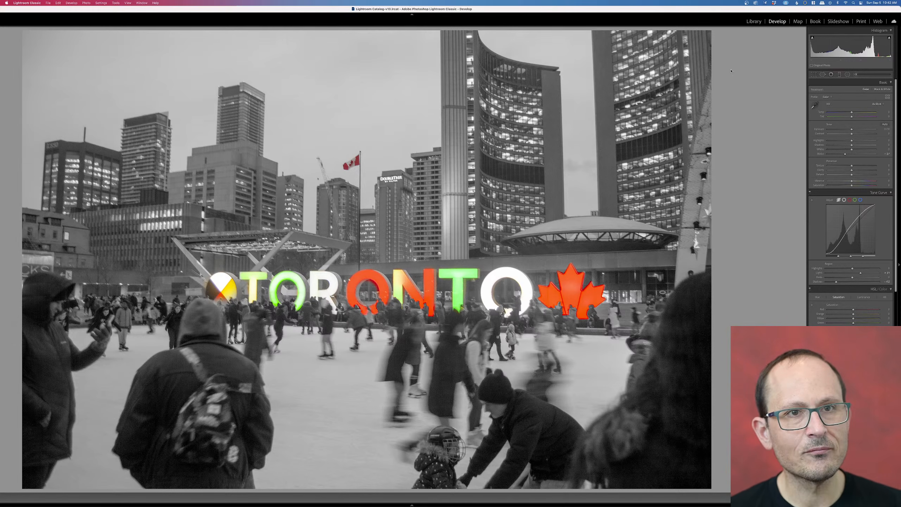
left_click(749, 22)
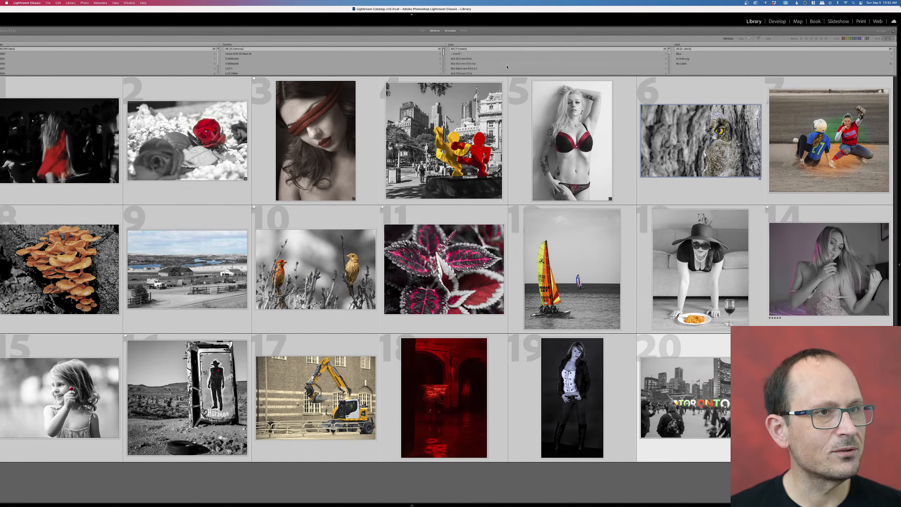
Filter the Library grid to flagged picks and open the portrait with the red rope blindfold in the enlarged single-photo view.
left_click(748, 38)
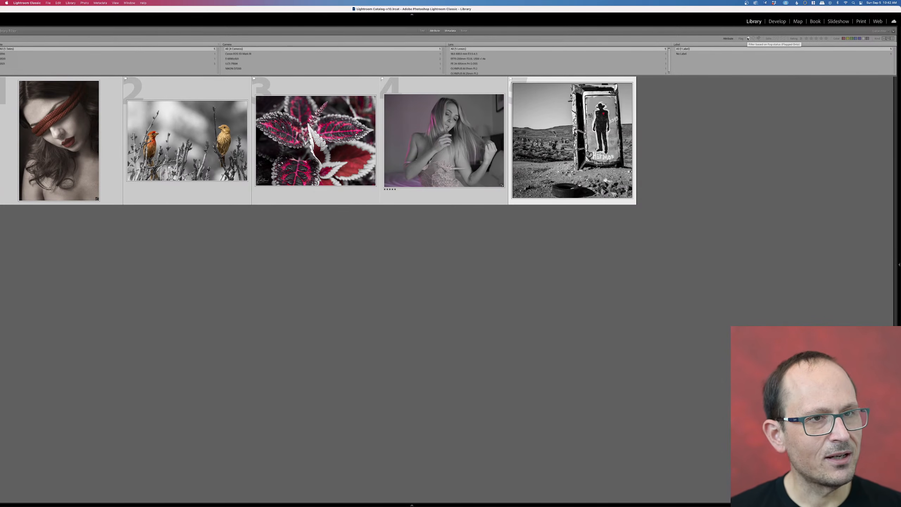
left_click_drag(564, 11, 588, 12)
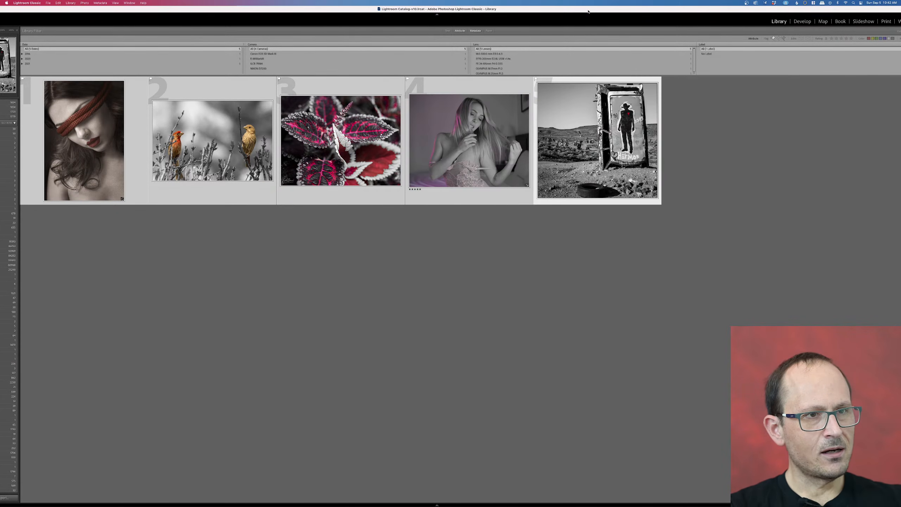
left_click(402, 244)
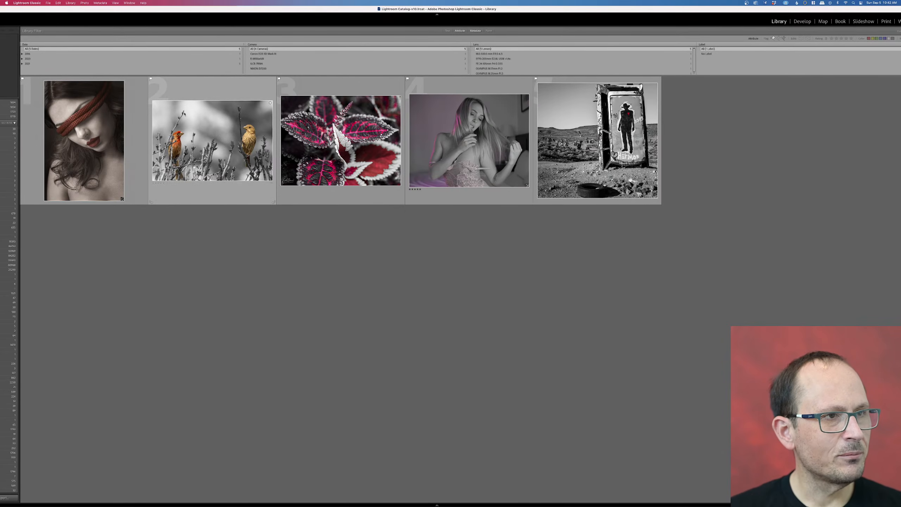
double_click(103, 149)
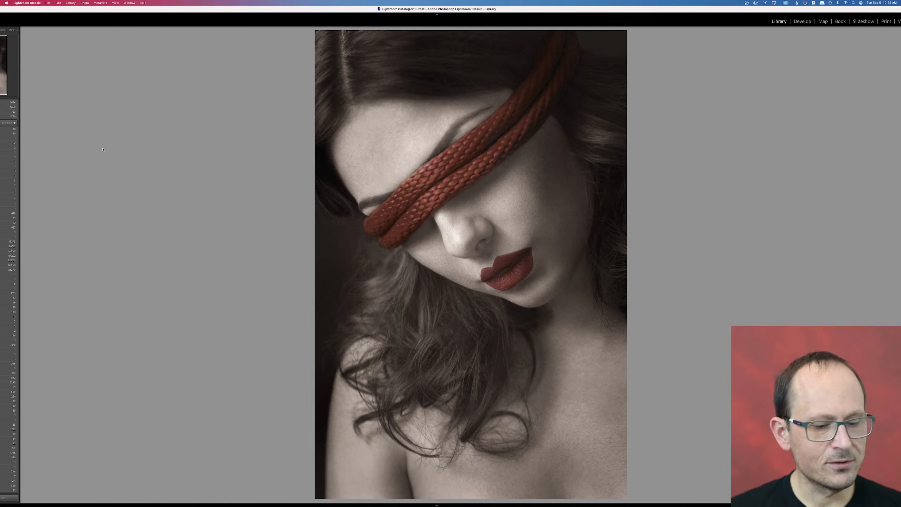
Switch the Library to the People view and make the application window full screen.
key("o")
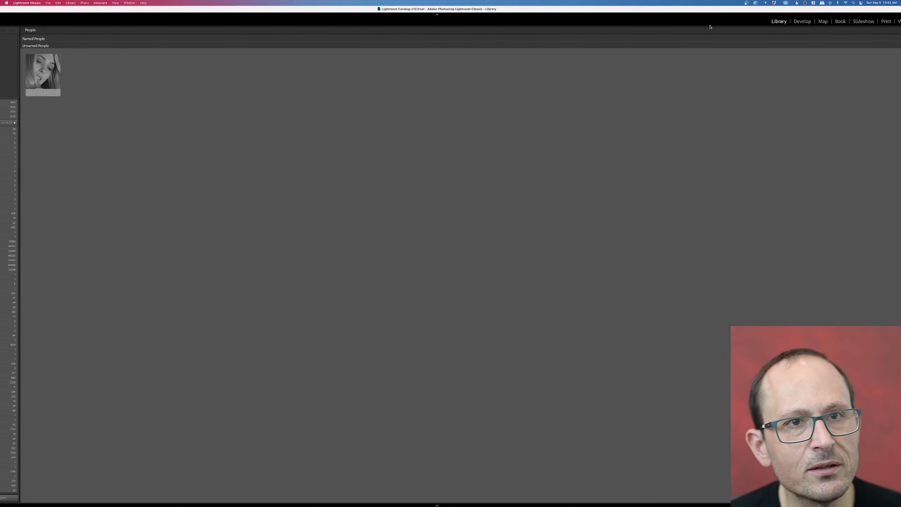
left_click_drag(24, 10, 137, 11)
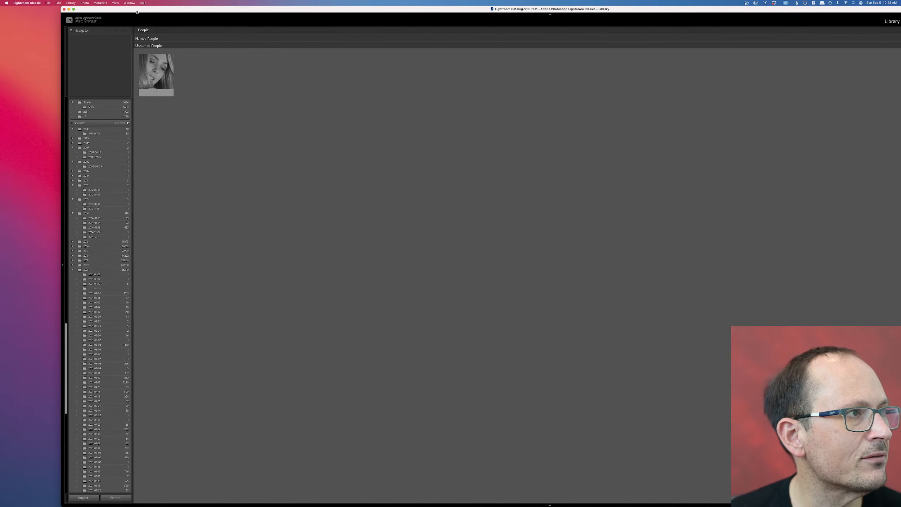
left_click(74, 9)
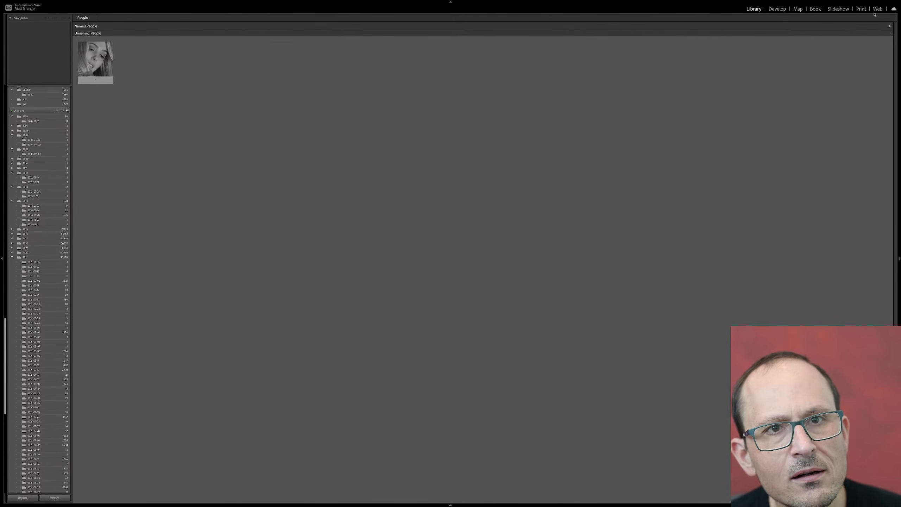
Switch to the Develop module and return to the Library's People view.
left_click(784, 9)
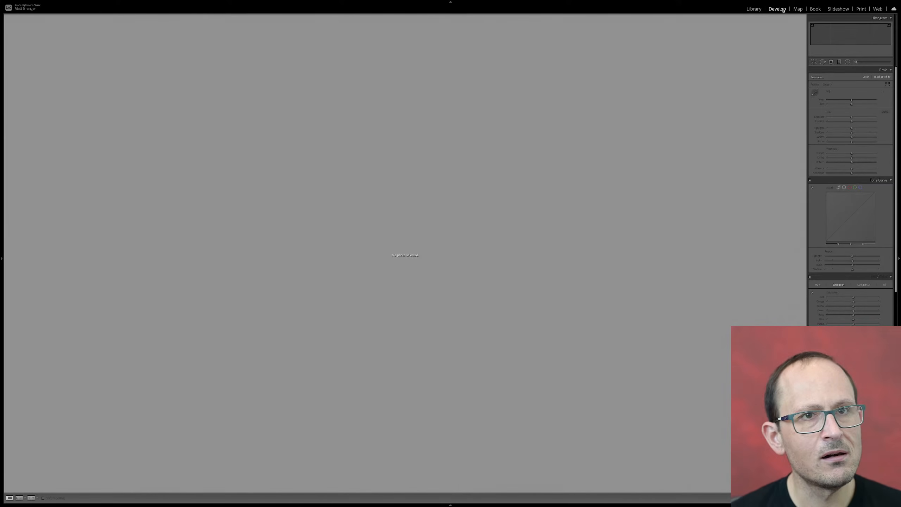
left_click(759, 10)
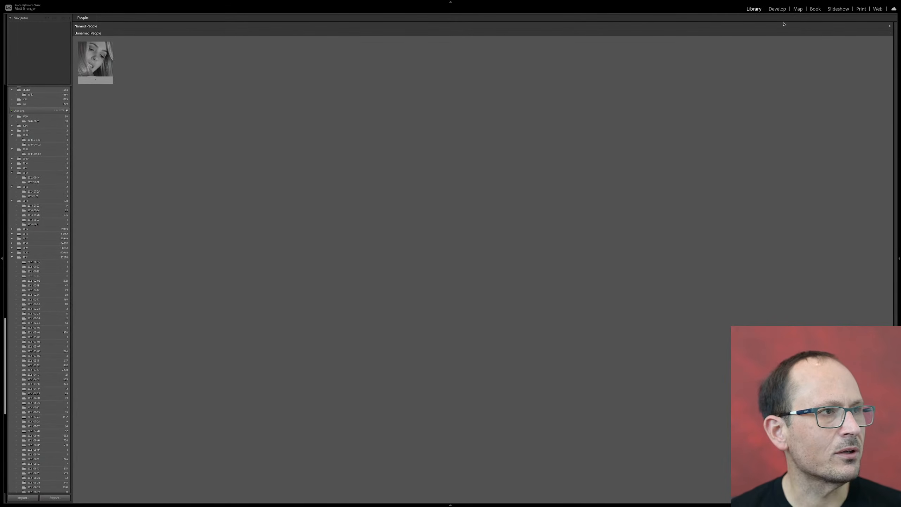